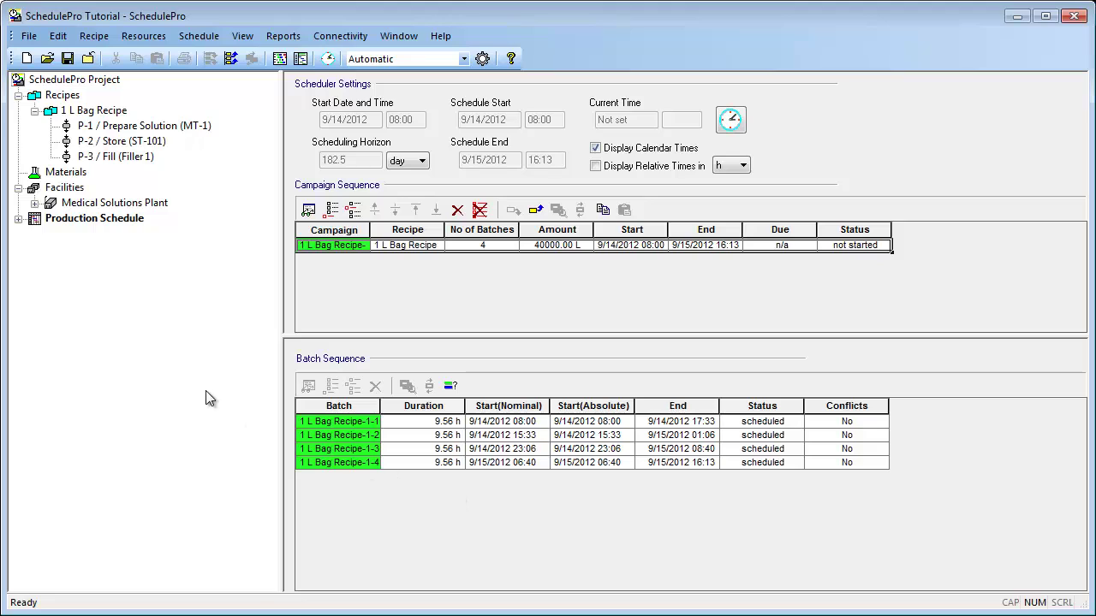
Expand the schedule tree to batch 1 L Bag Recipe-1-1 and show its P-1, P-2, P-3 timings (08:00–17:33).
left_click(18, 219)
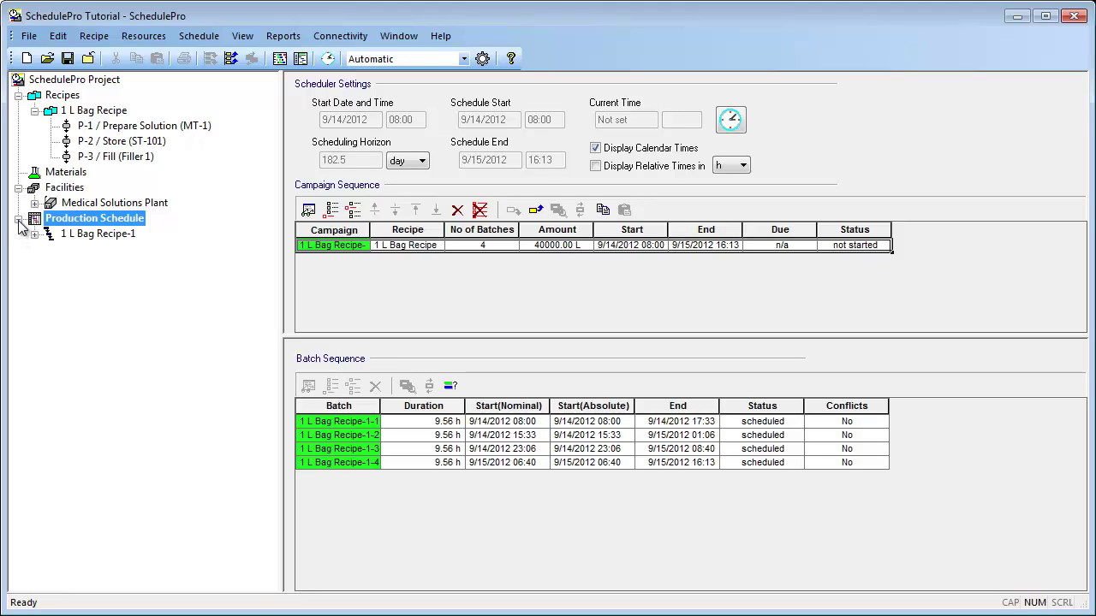
left_click(34, 234)
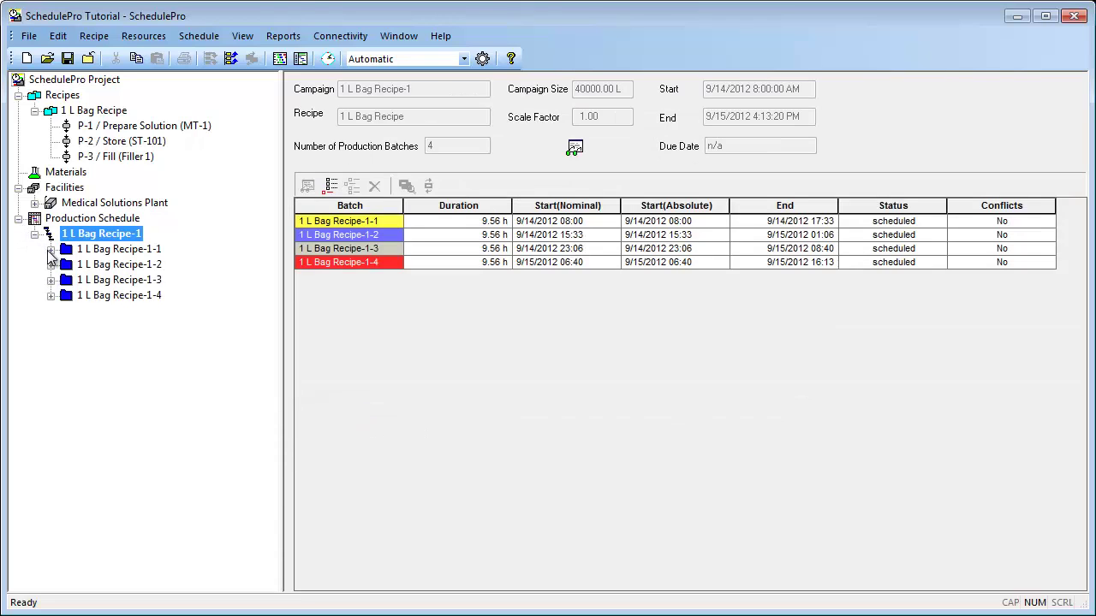
left_click(51, 249)
left_click(84, 267)
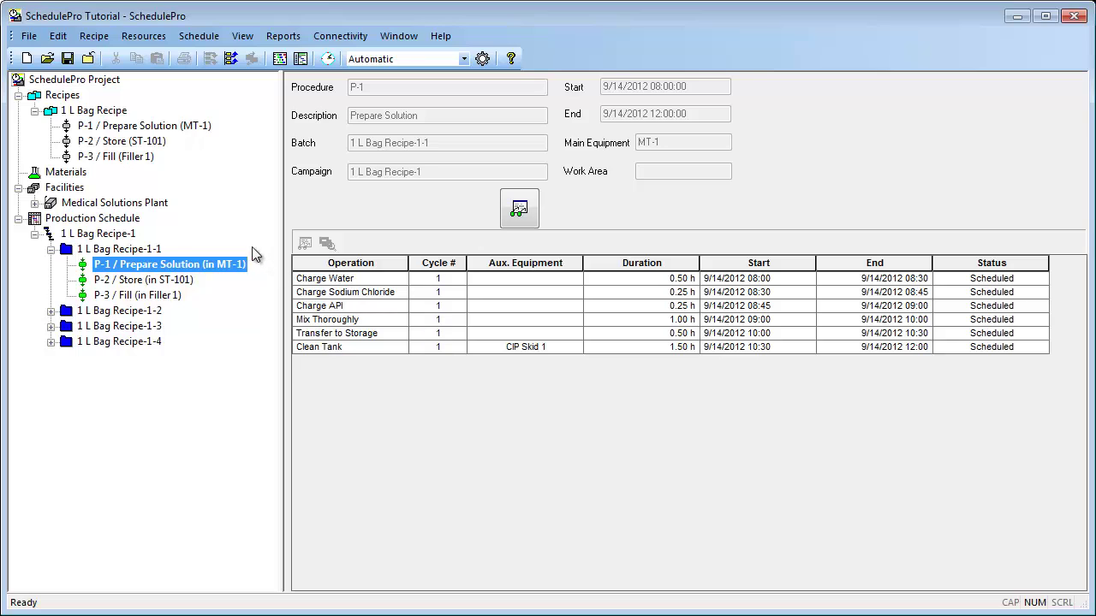
left_click(158, 251)
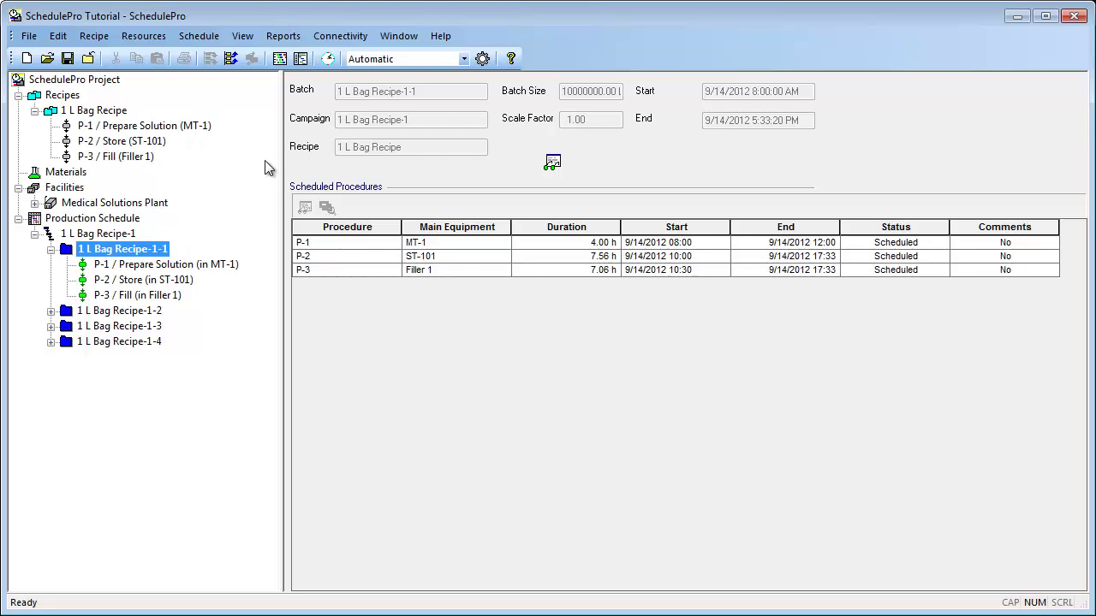
Display the Equipment Occupancy chart for MT-1, ST-101, Filler 1 and CIP Skid 1, reading a bar's tooltip.
left_click(279, 58)
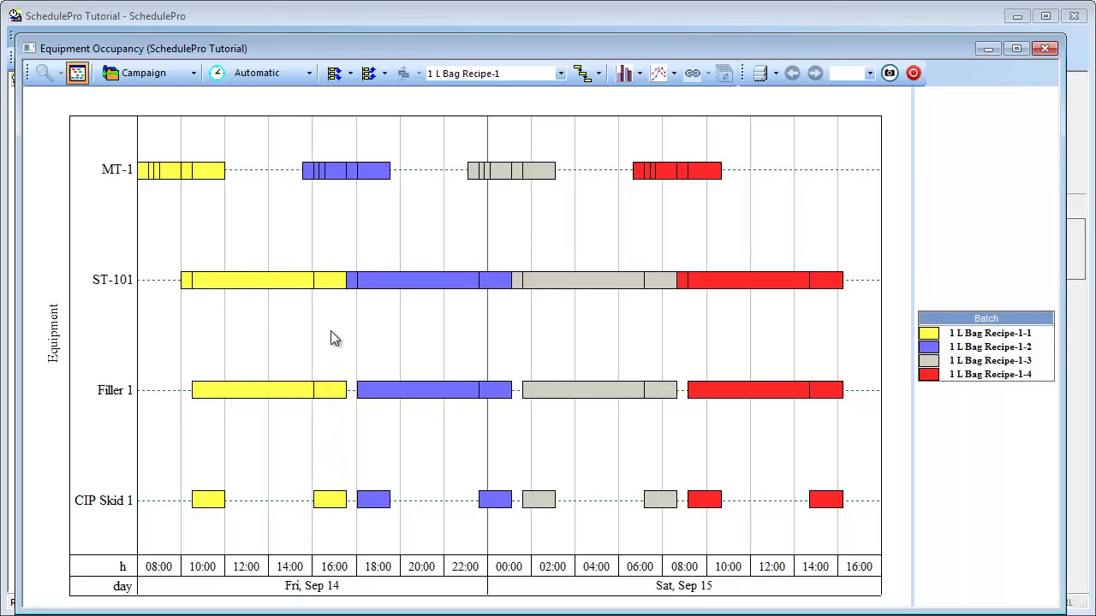
mouse_move(325, 287)
Look at the occupancy chart's Edit Style settings and cancel without changes.
right_click(346, 329)
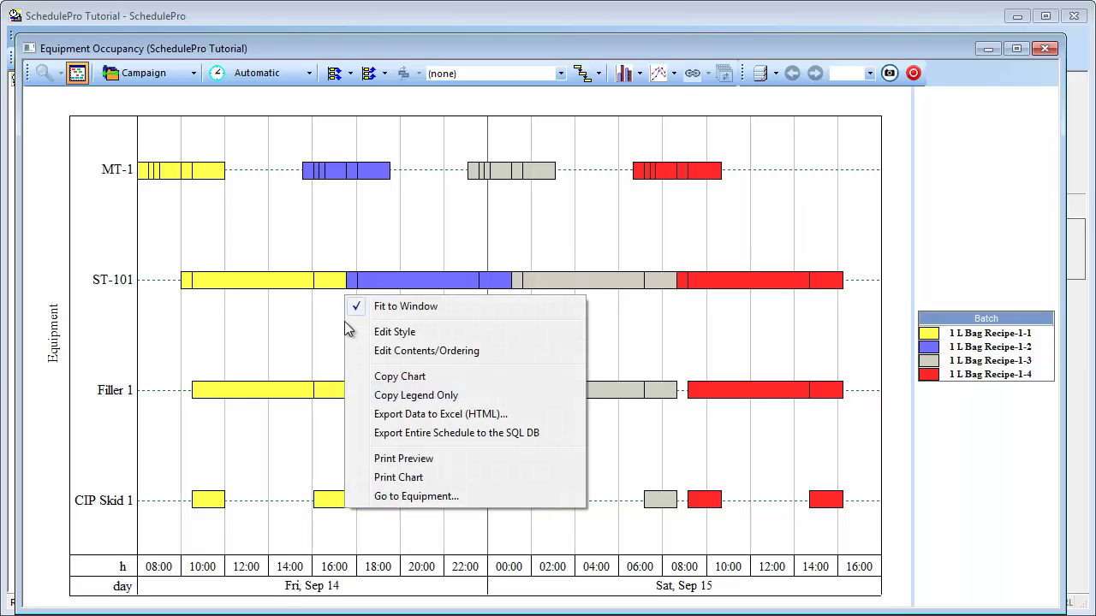
left_click(377, 334)
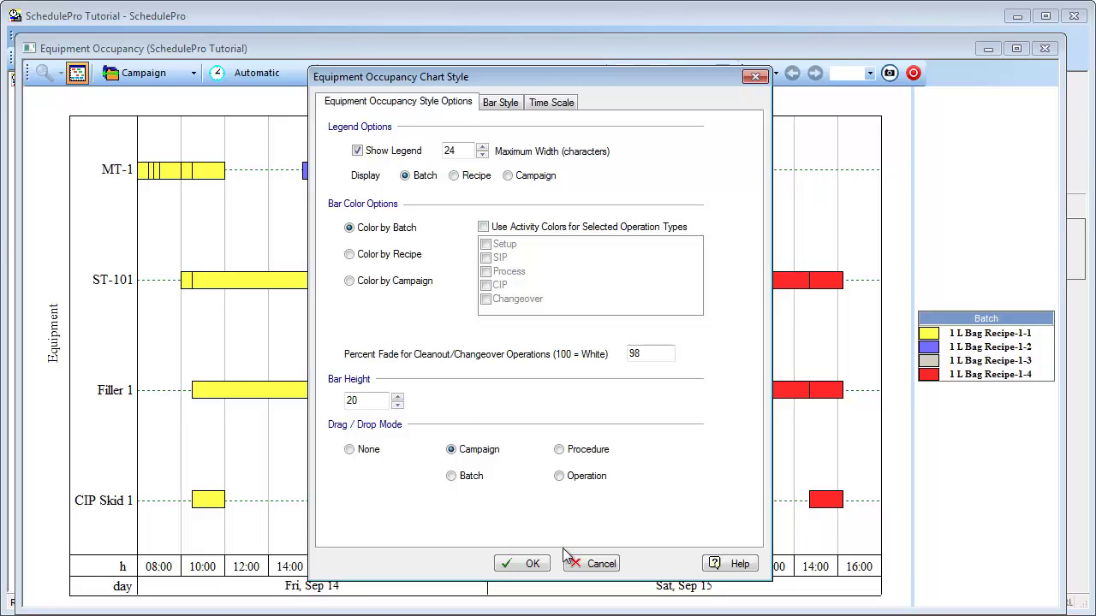
left_click(591, 564)
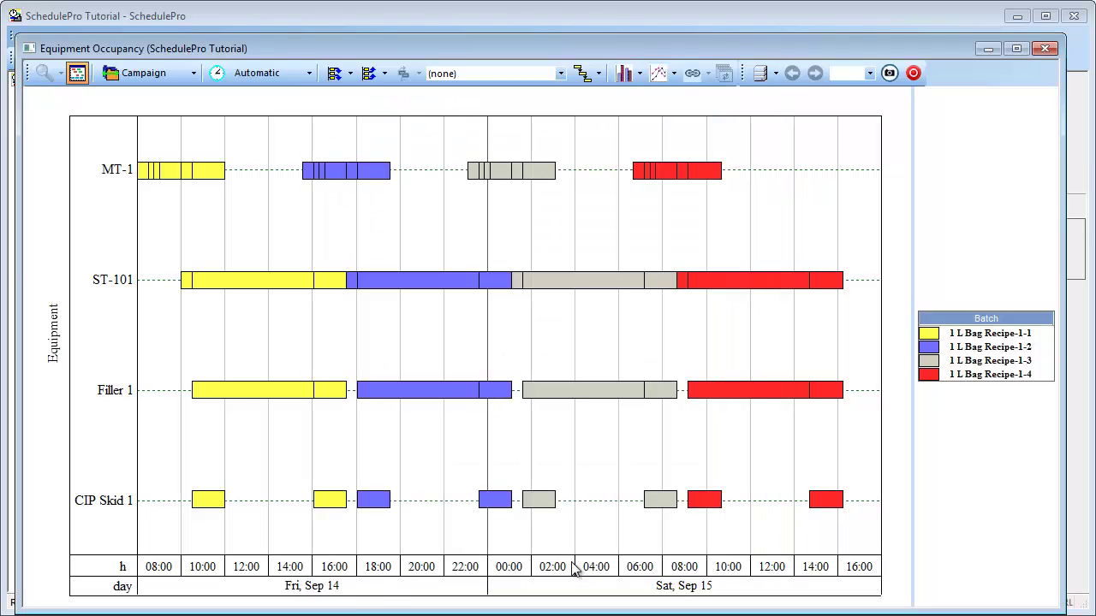
Recolour batch 1 L Bag Recipe-1-4 bright green through its legend entry properties.
double_click(931, 377)
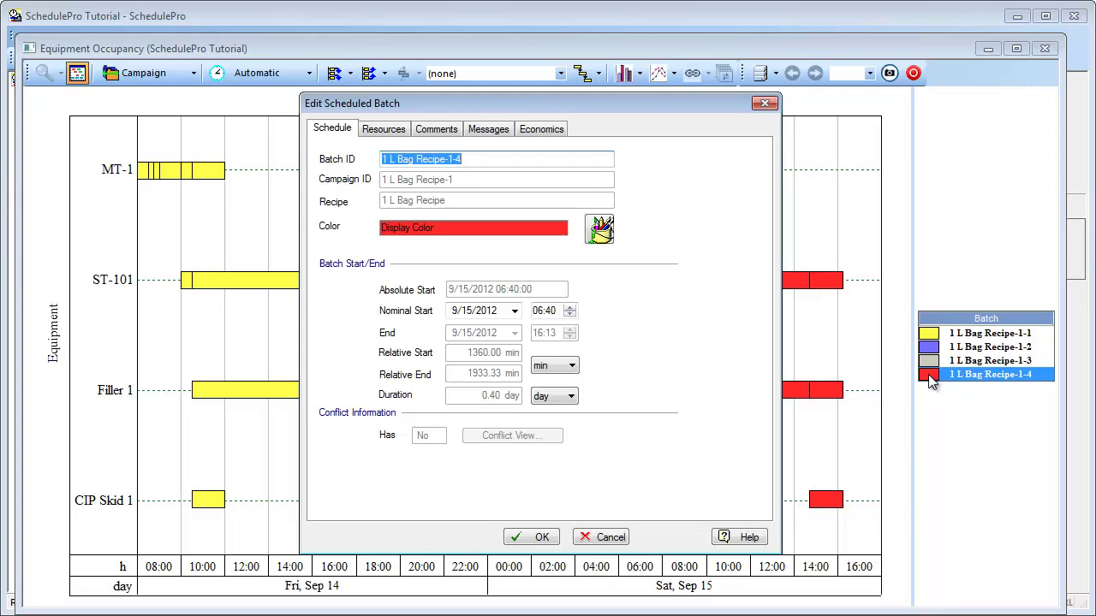
left_click(610, 230)
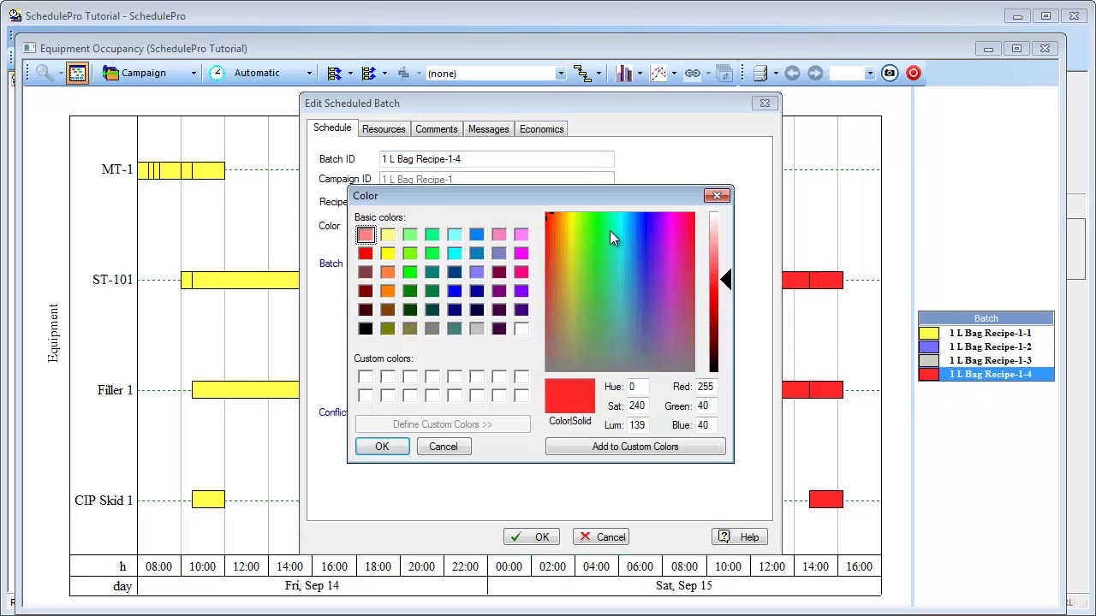
left_click(415, 273)
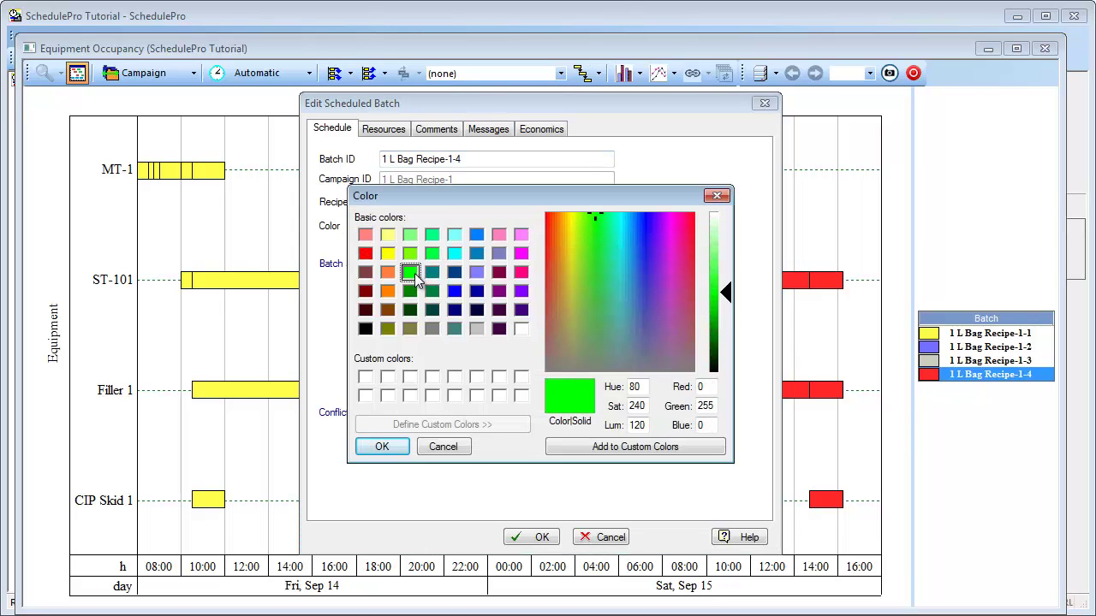
left_click(398, 444)
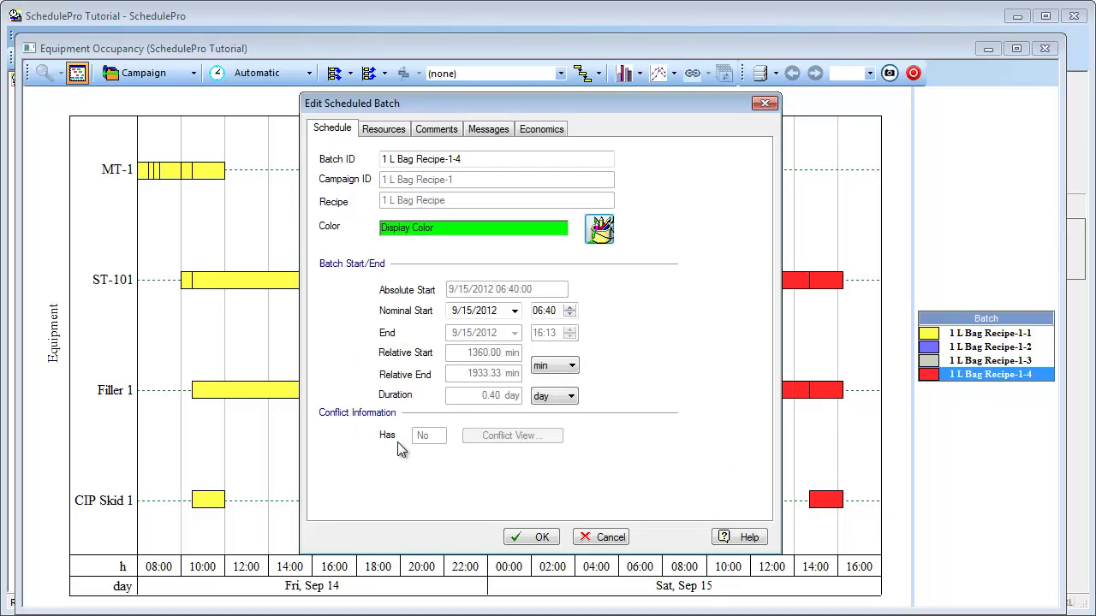
left_click(531, 538)
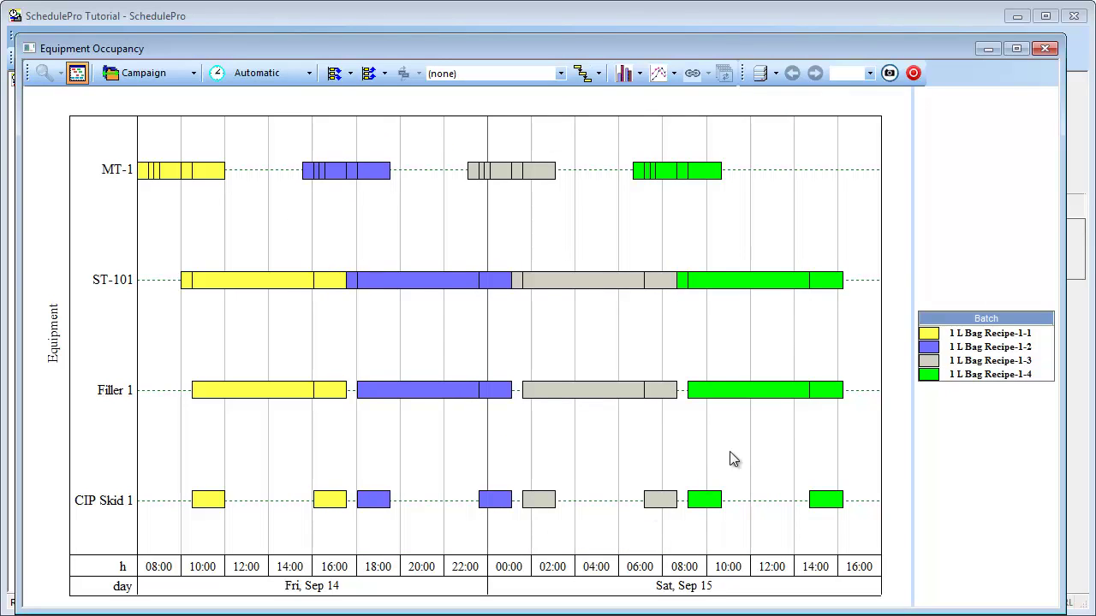
Close the occupancy chart and view the operations Gantt chart at Campaign, then Batch detail.
left_click(1045, 48)
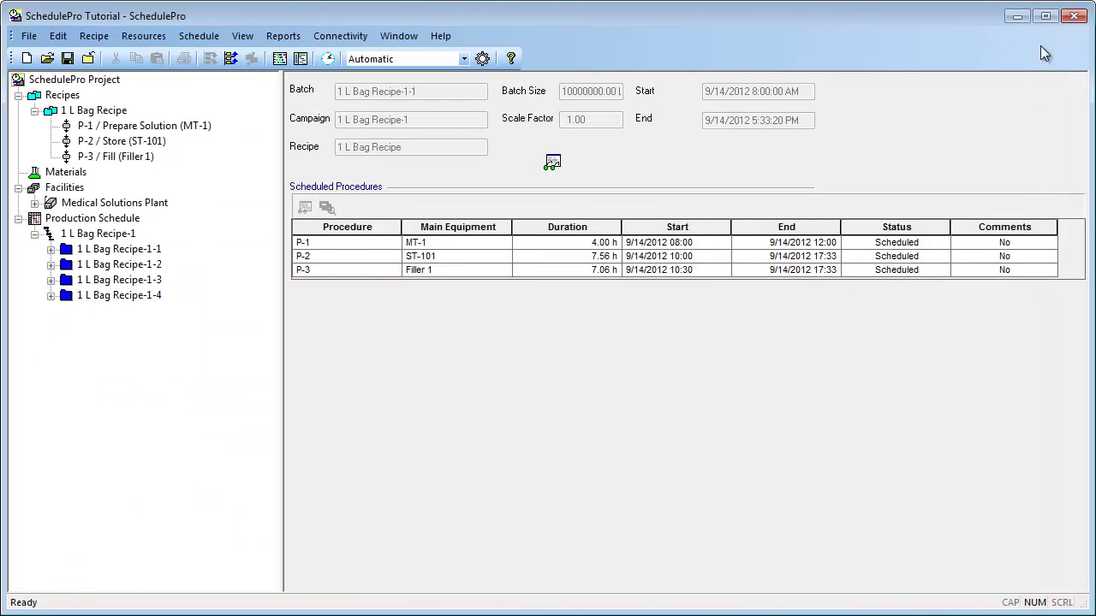
left_click(300, 59)
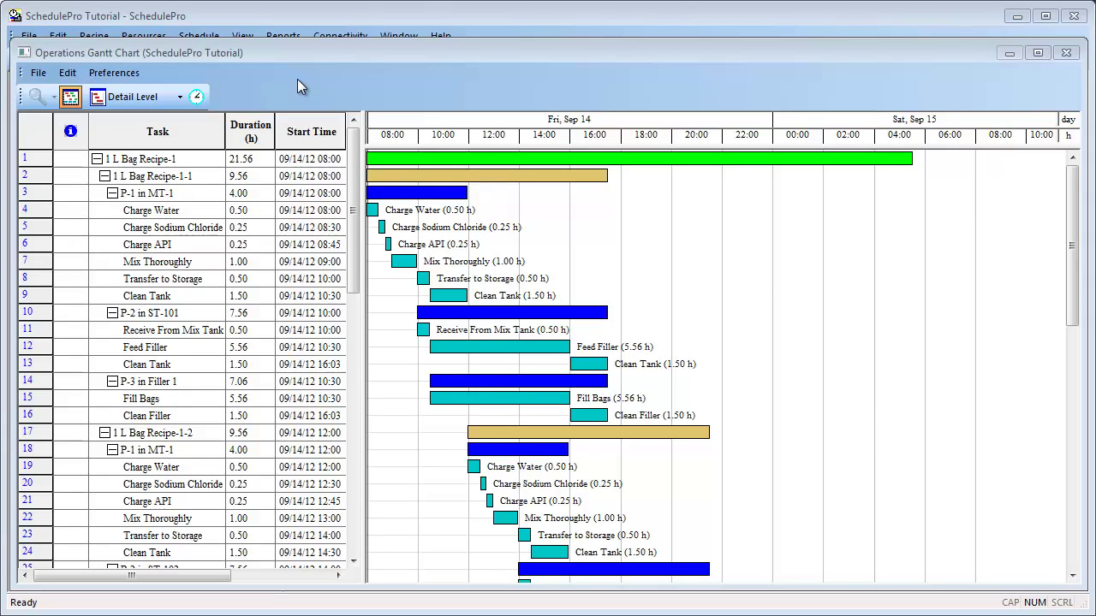
left_click(179, 96)
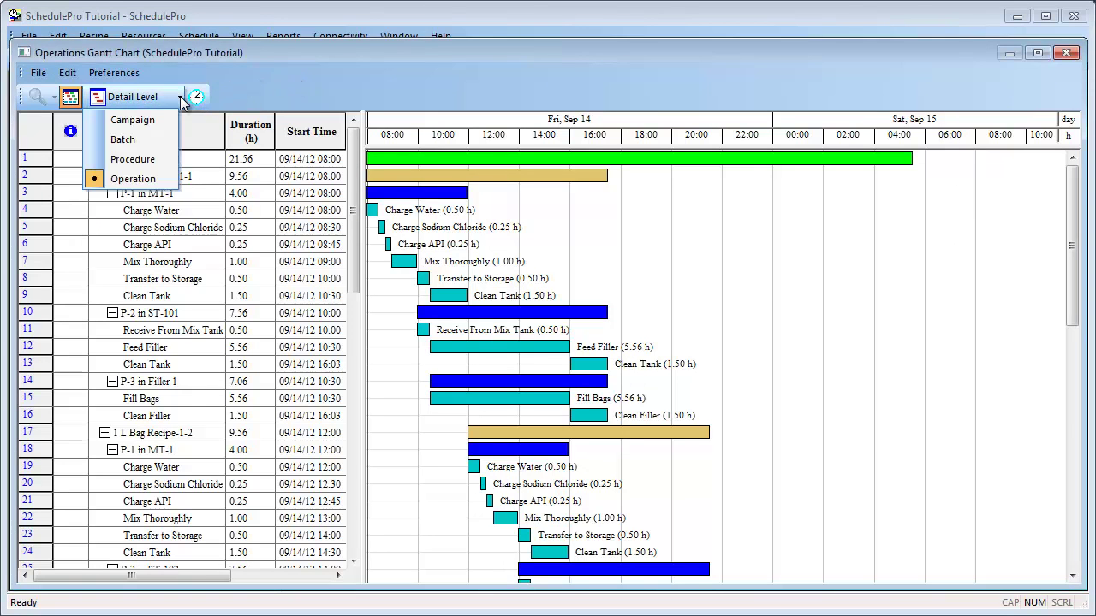
left_click(133, 120)
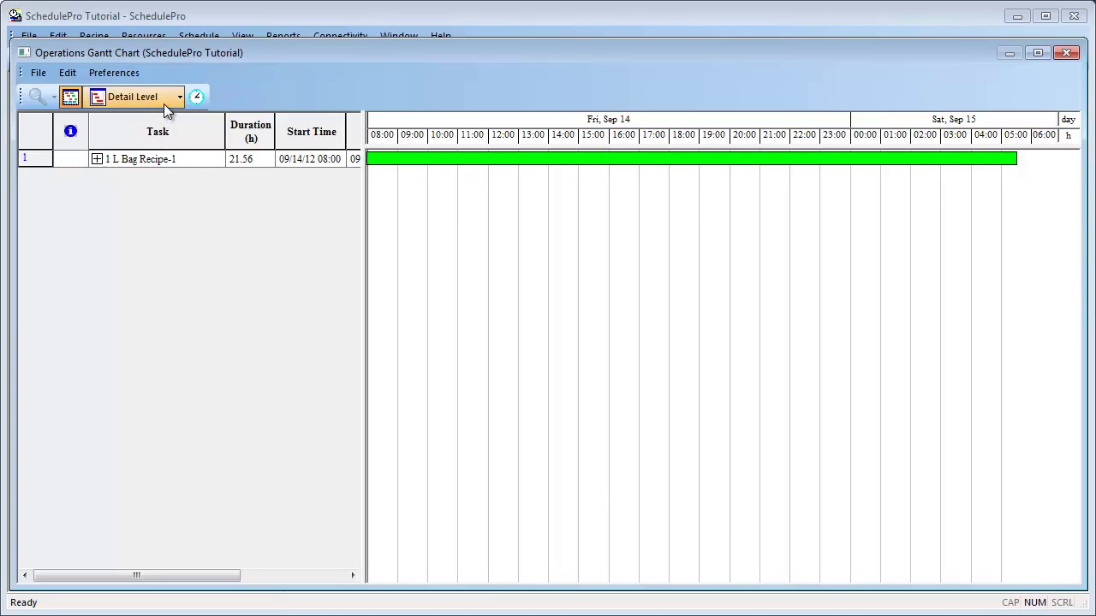
left_click(164, 102)
left_click(165, 142)
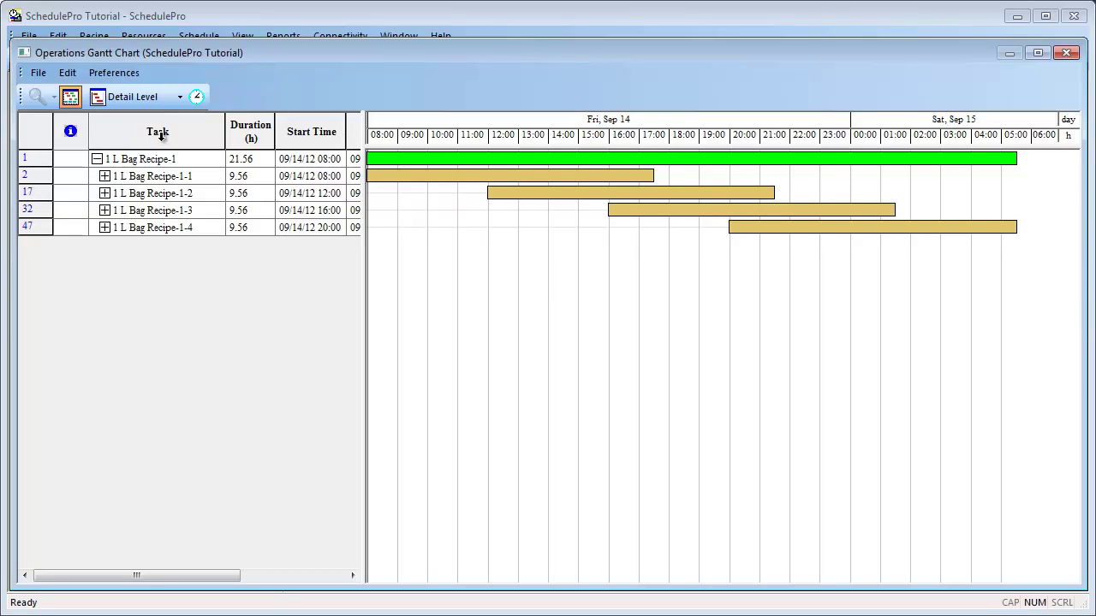
Switch the Gantt chart to Procedure, then Operation detail, and close it.
left_click(177, 101)
left_click(167, 169)
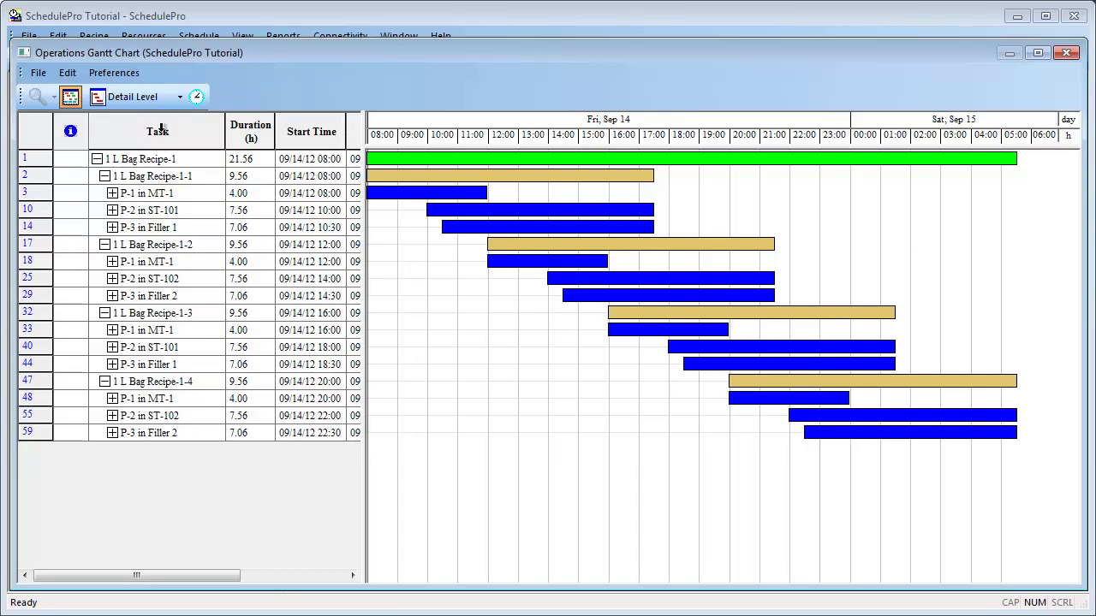
left_click(177, 99)
left_click(161, 177)
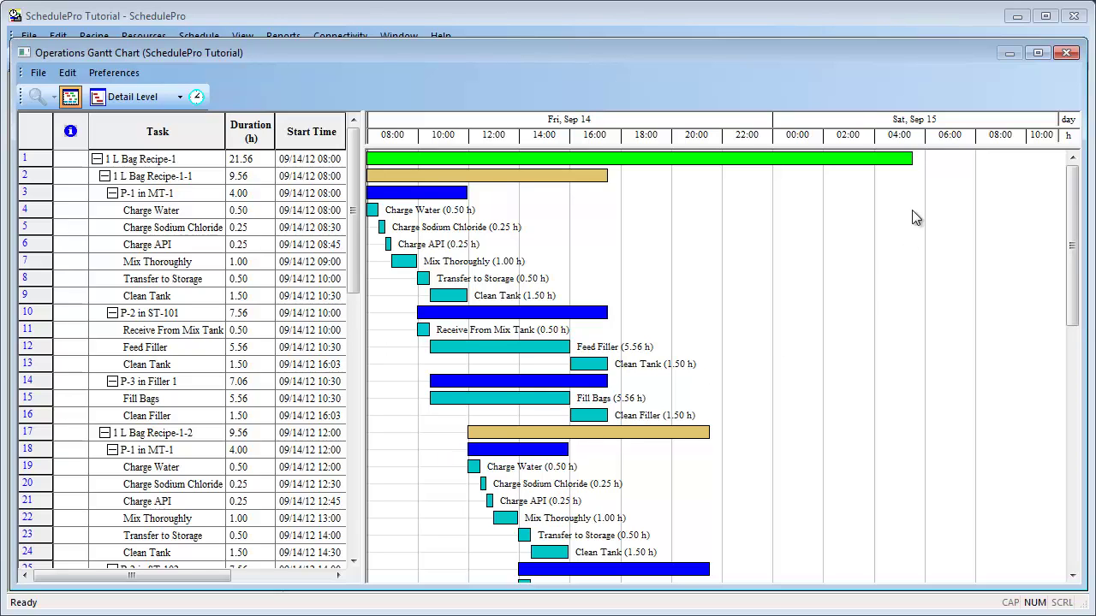
left_click(1065, 53)
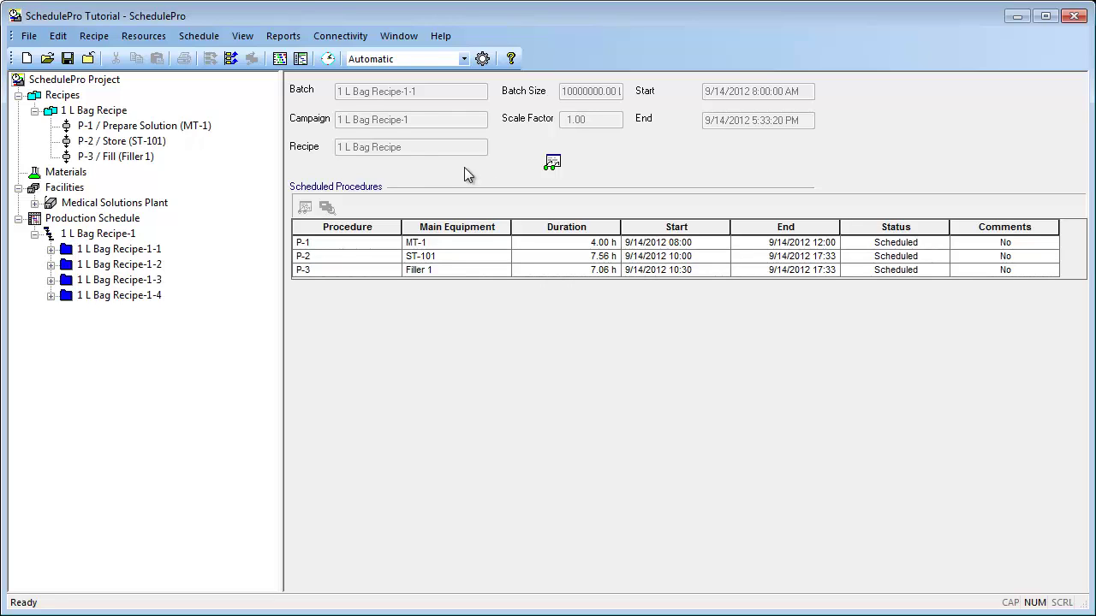
left_click(242, 38)
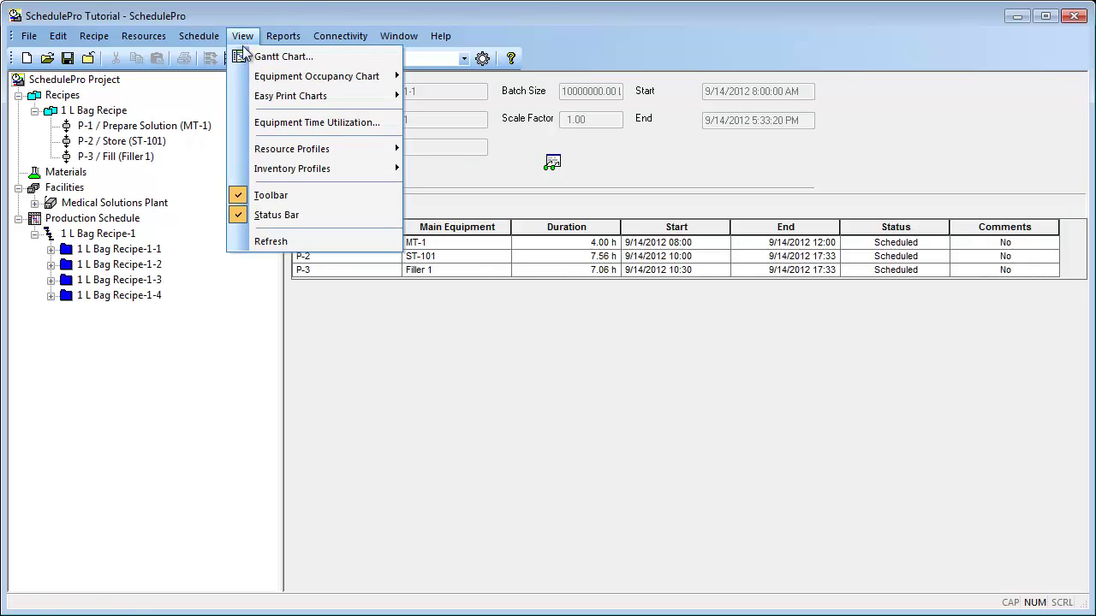
left_click(275, 122)
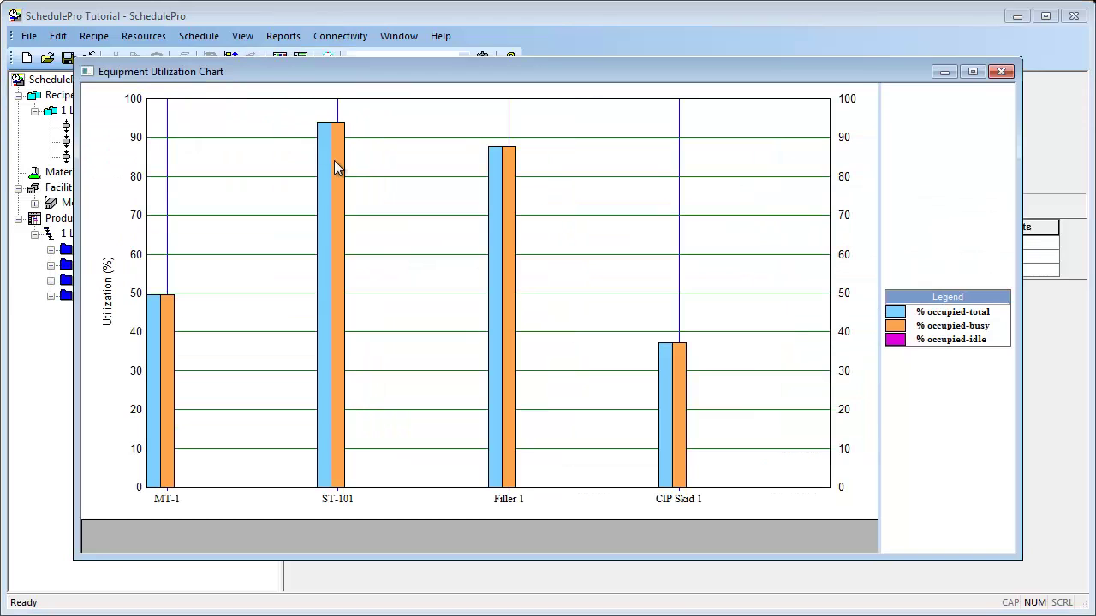
mouse_move(334, 163)
left_click(1001, 72)
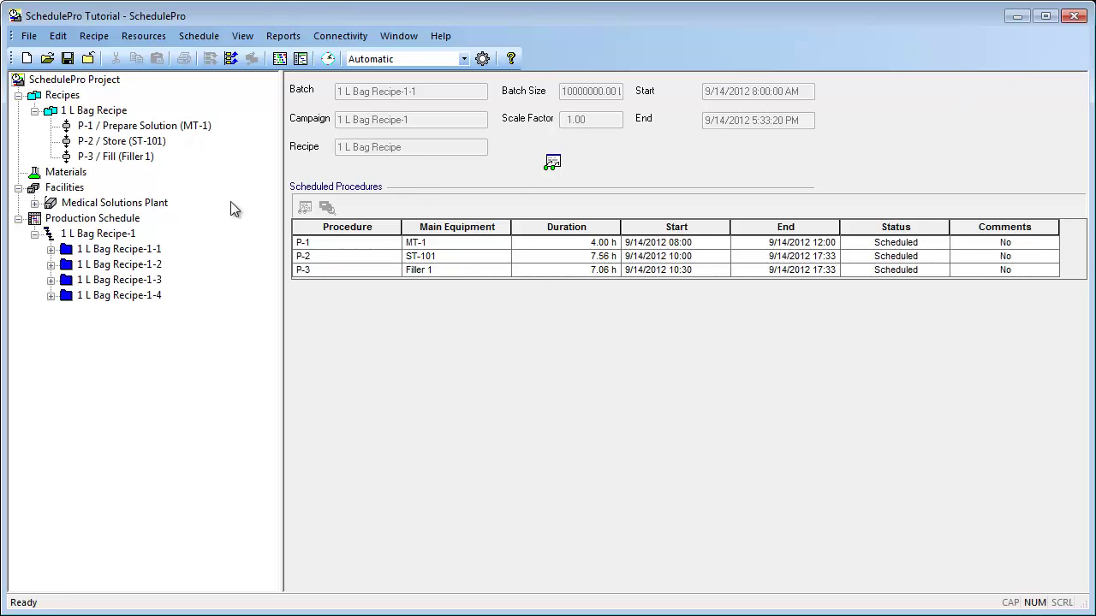
left_click(129, 219)
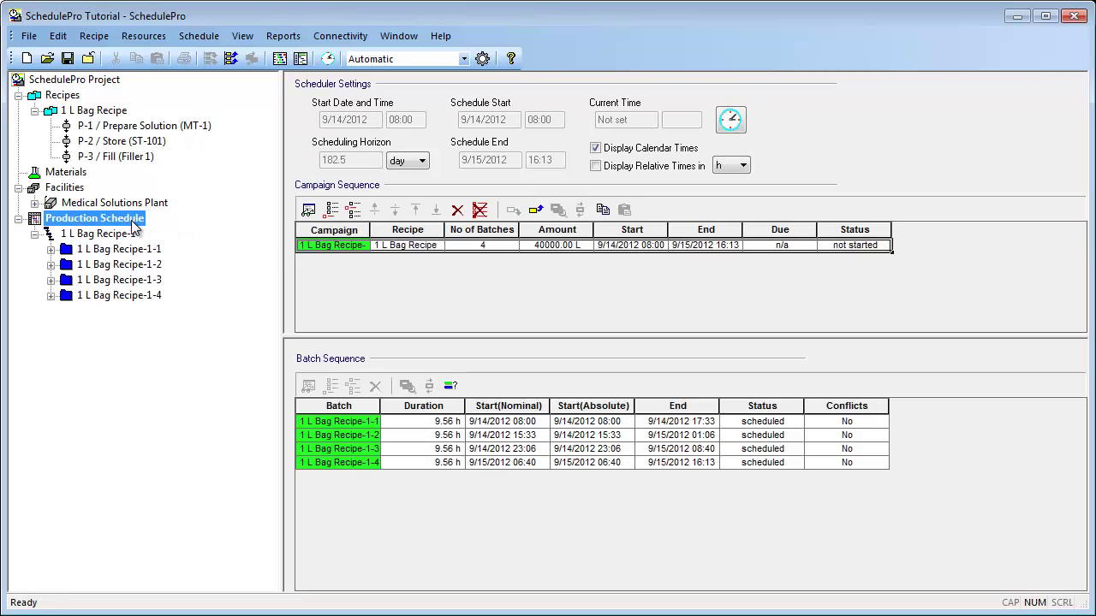
double_click(327, 247)
left_click(483, 68)
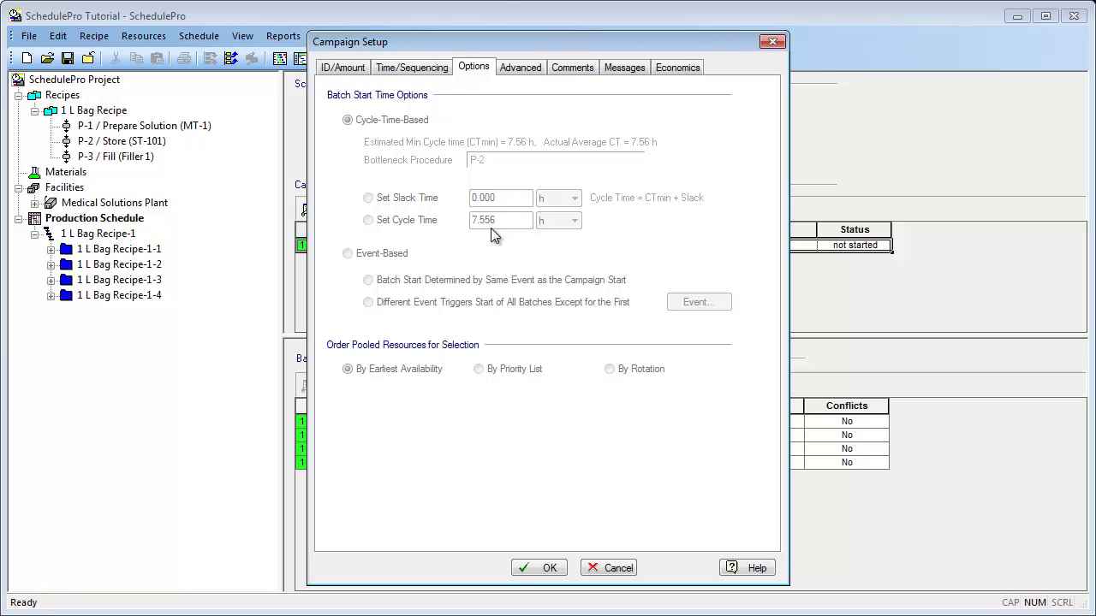
left_click(596, 570)
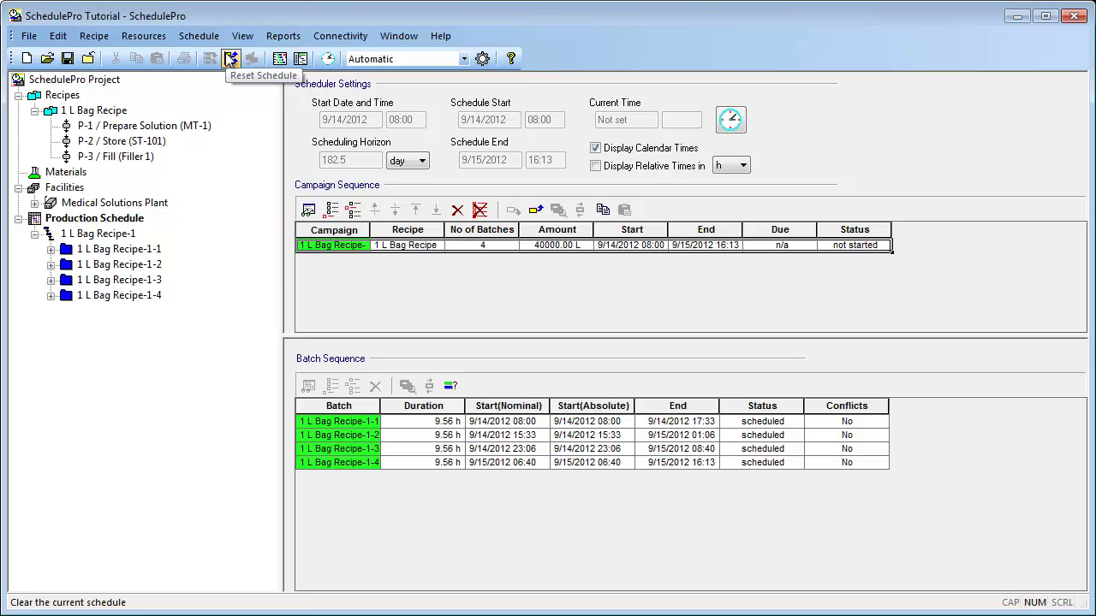
Reset the schedule and add equipment ST-102 as a Receiver Tank to Medical Solutions Plant.
left_click(231, 58)
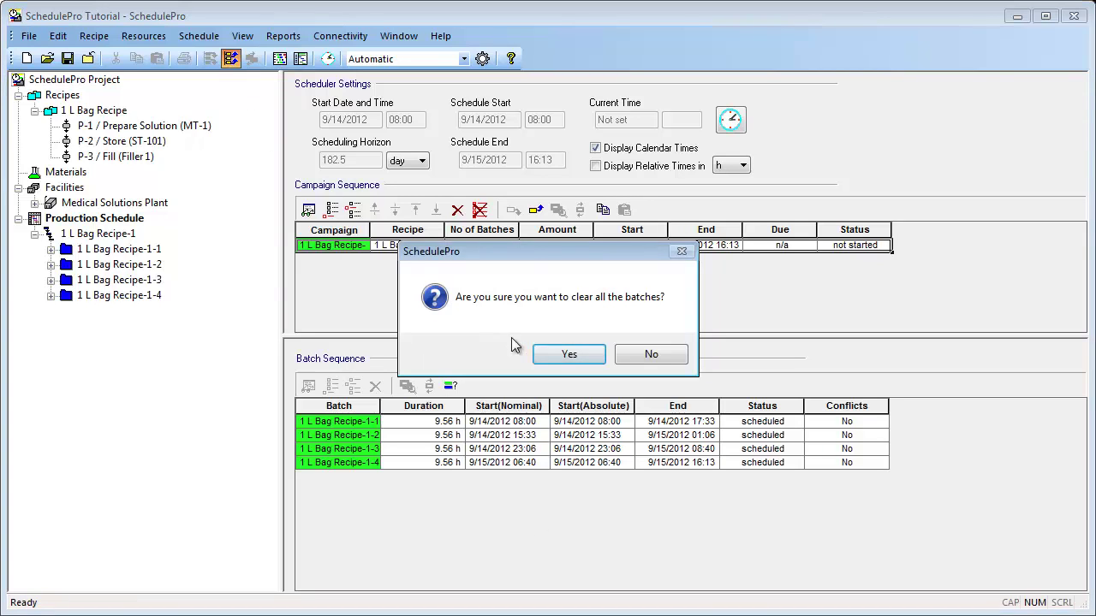
left_click(544, 358)
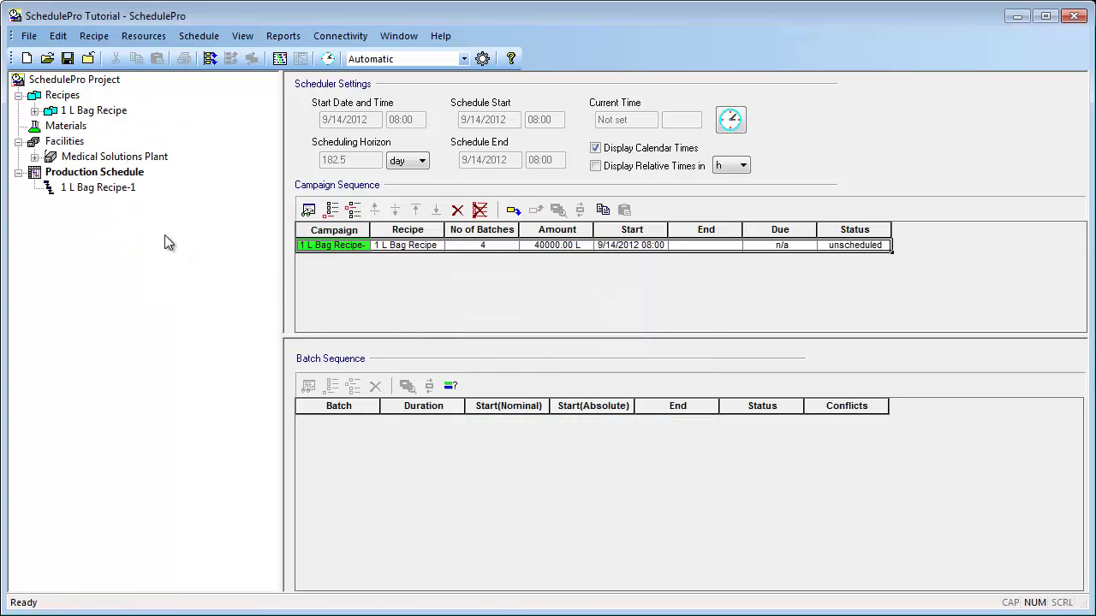
left_click(34, 158)
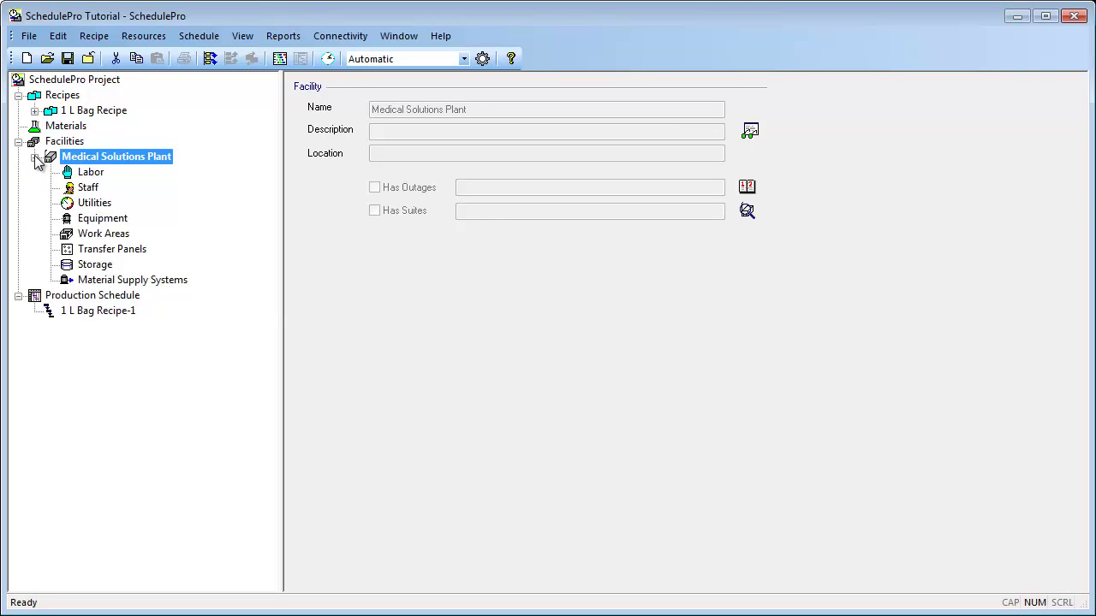
left_click(91, 221)
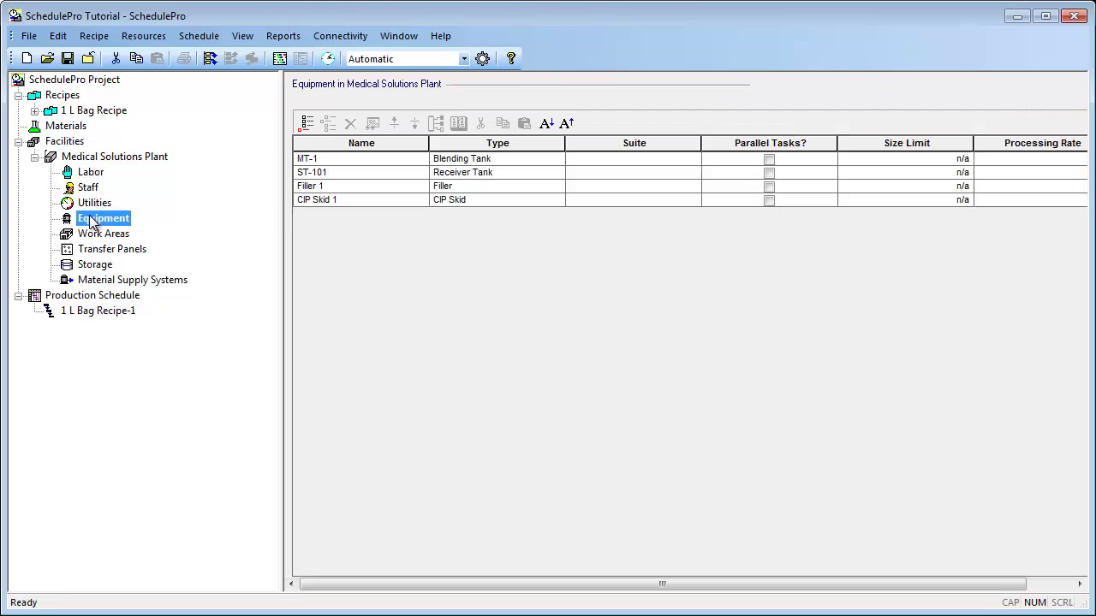
left_click(306, 124)
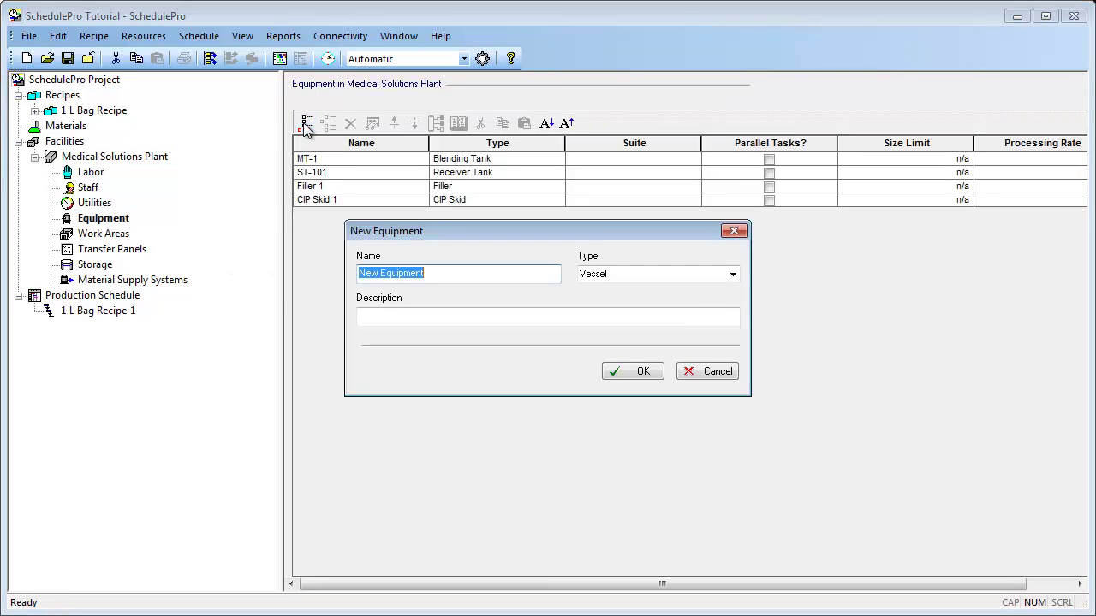
type("ST-102")
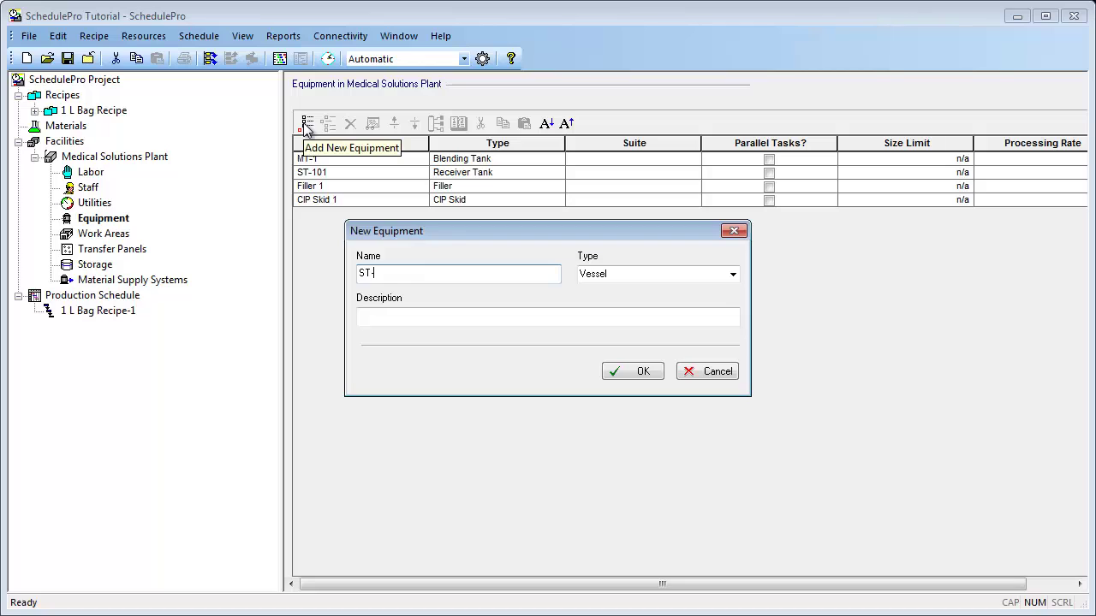
left_click(729, 275)
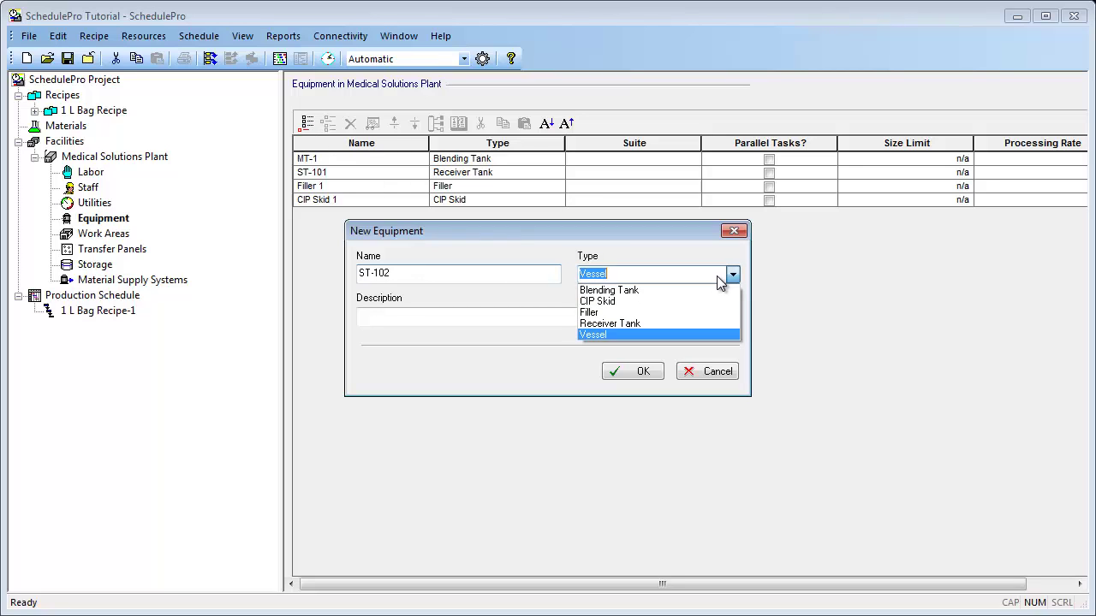
left_click(663, 323)
left_click(648, 371)
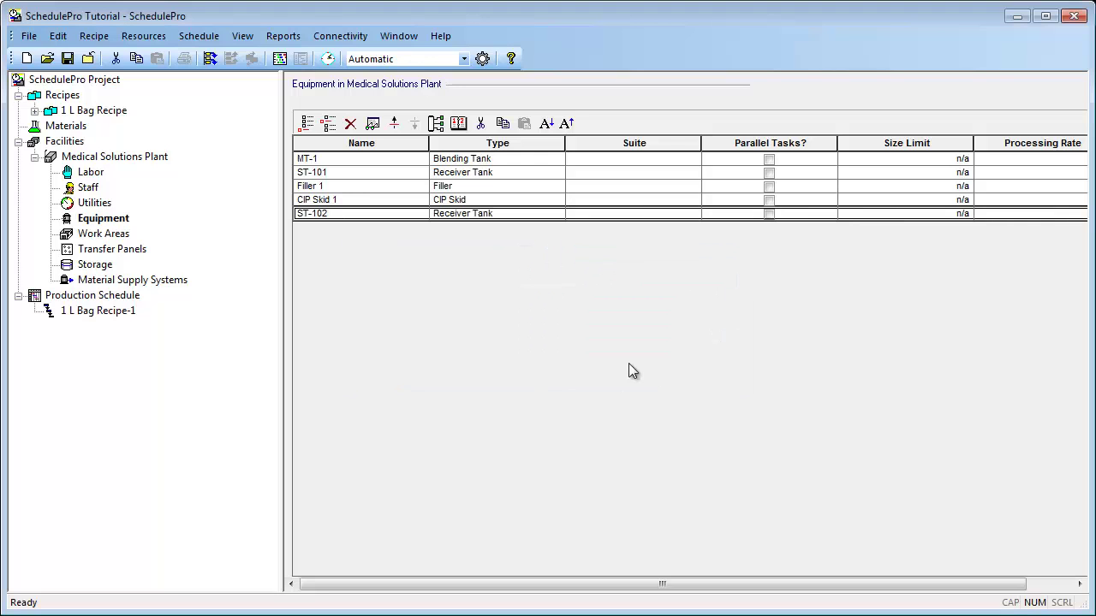
Add equipment Filler 2 with type Filler to the plant.
left_click(307, 123)
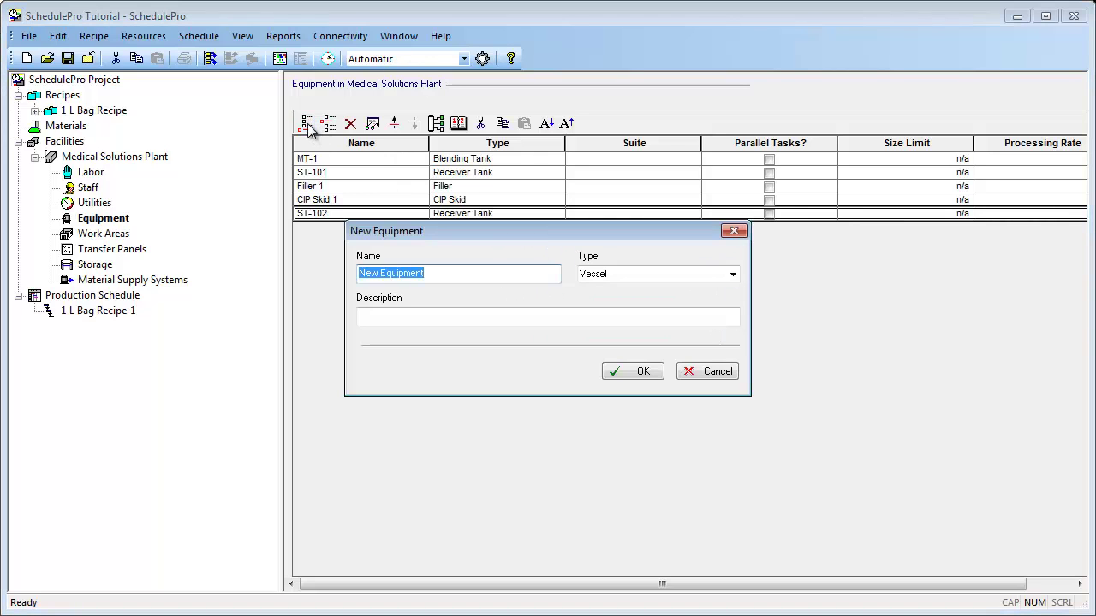
type("Filler 2")
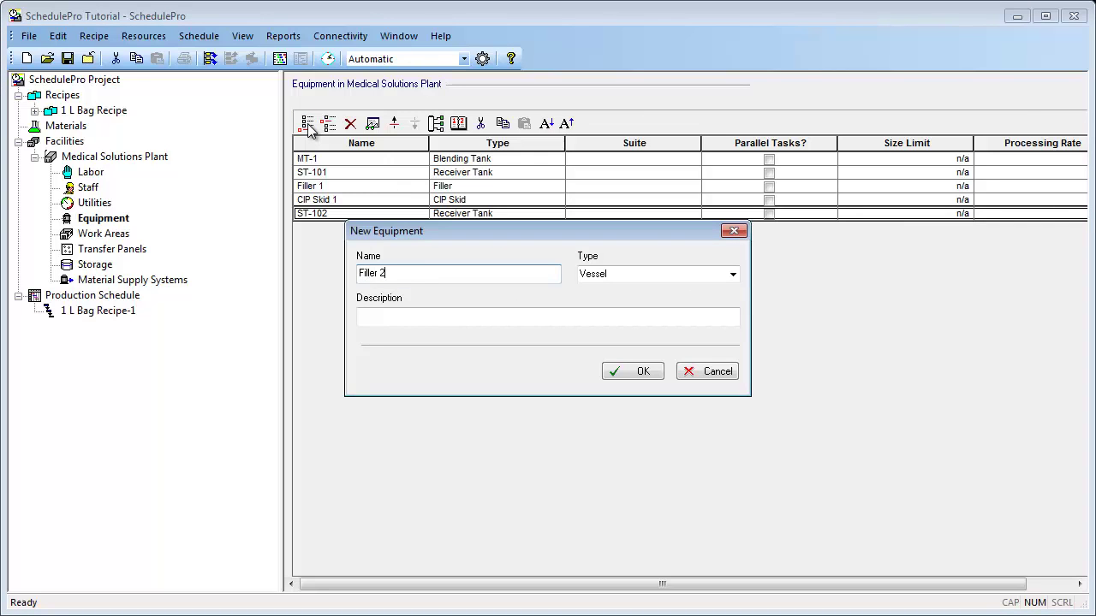
left_click(732, 274)
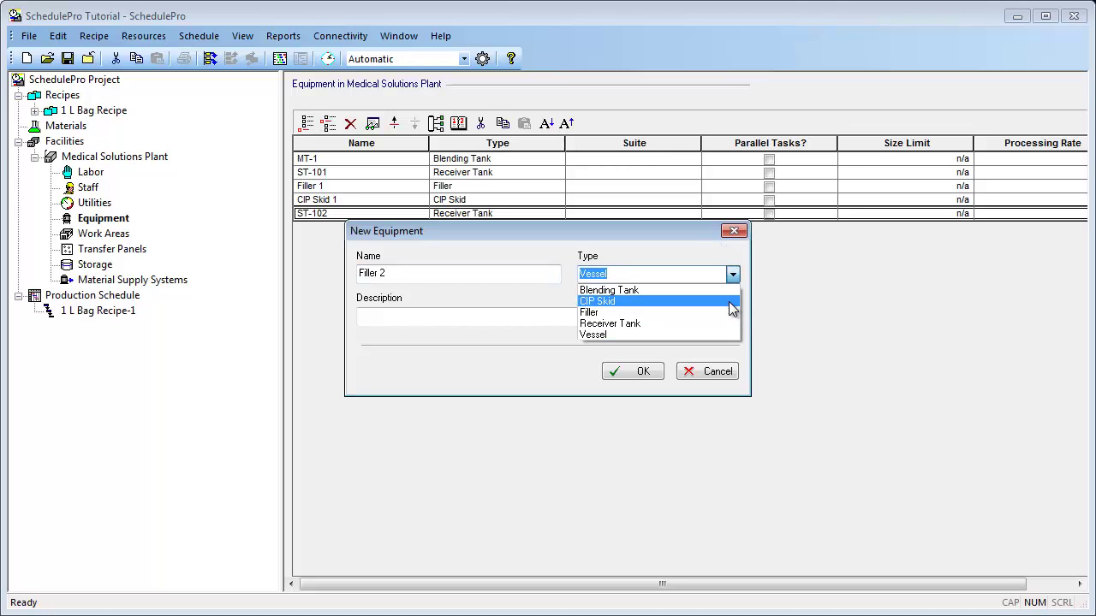
left_click(731, 312)
left_click(641, 371)
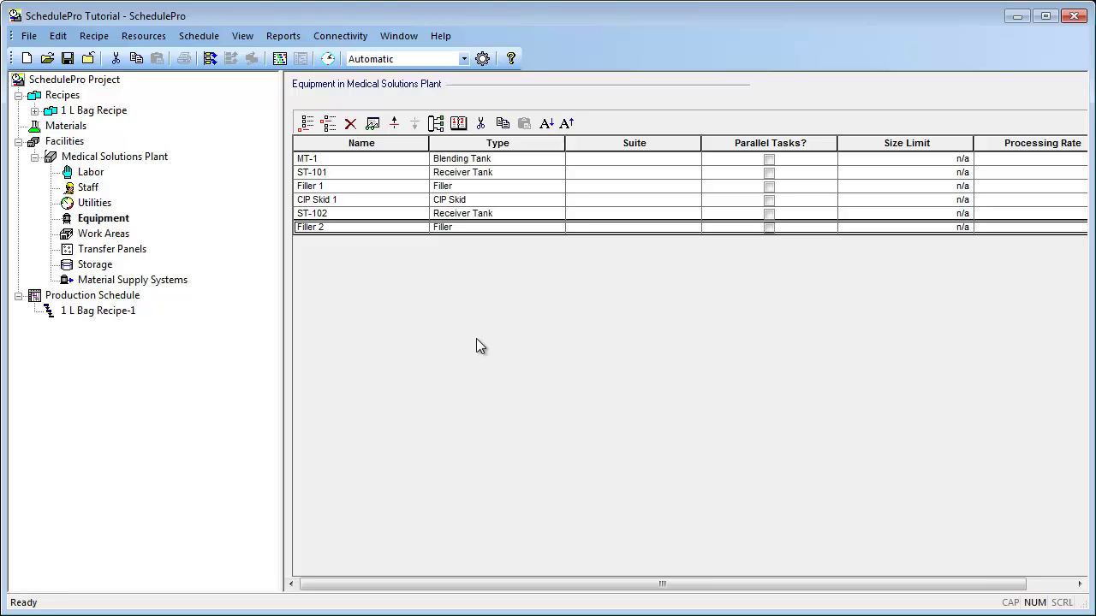
Add ST-102 to the P-2 Store procedure's main equipment pool.
double_click(48, 111)
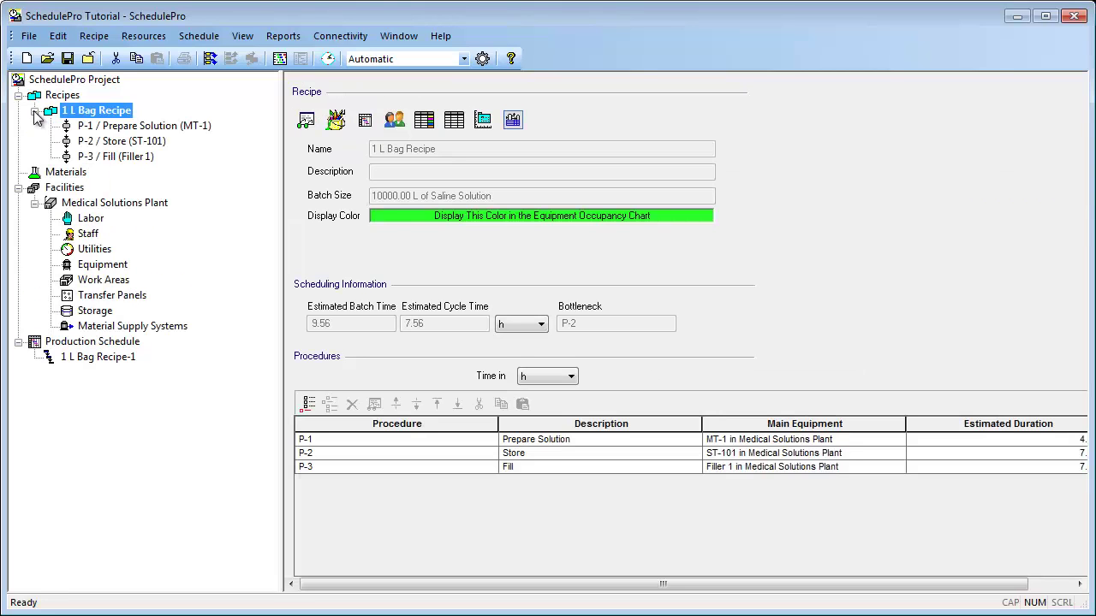
double_click(102, 144)
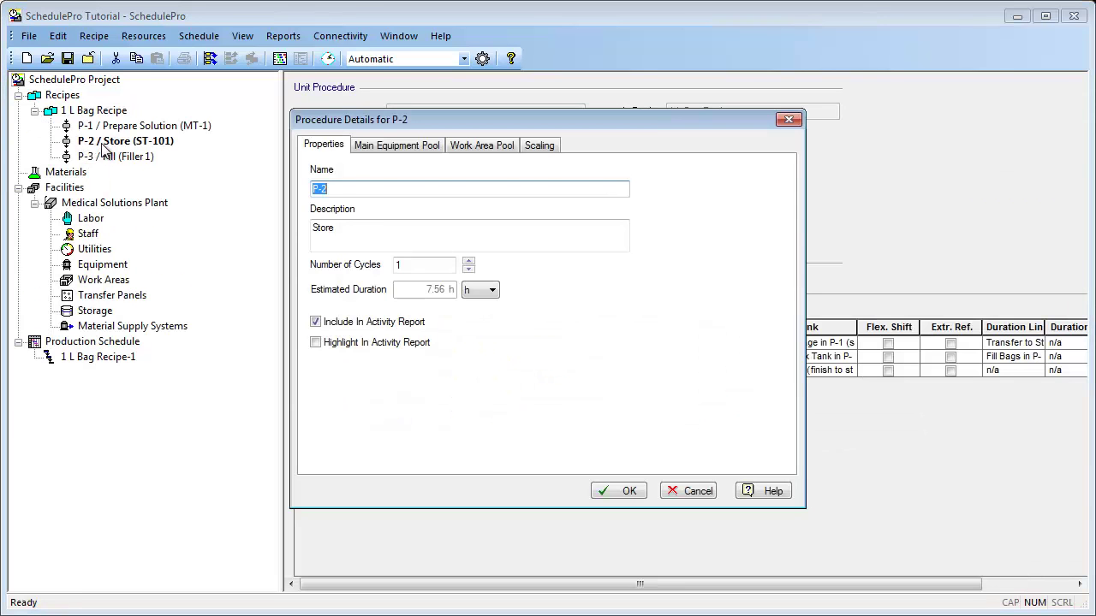
left_click(384, 148)
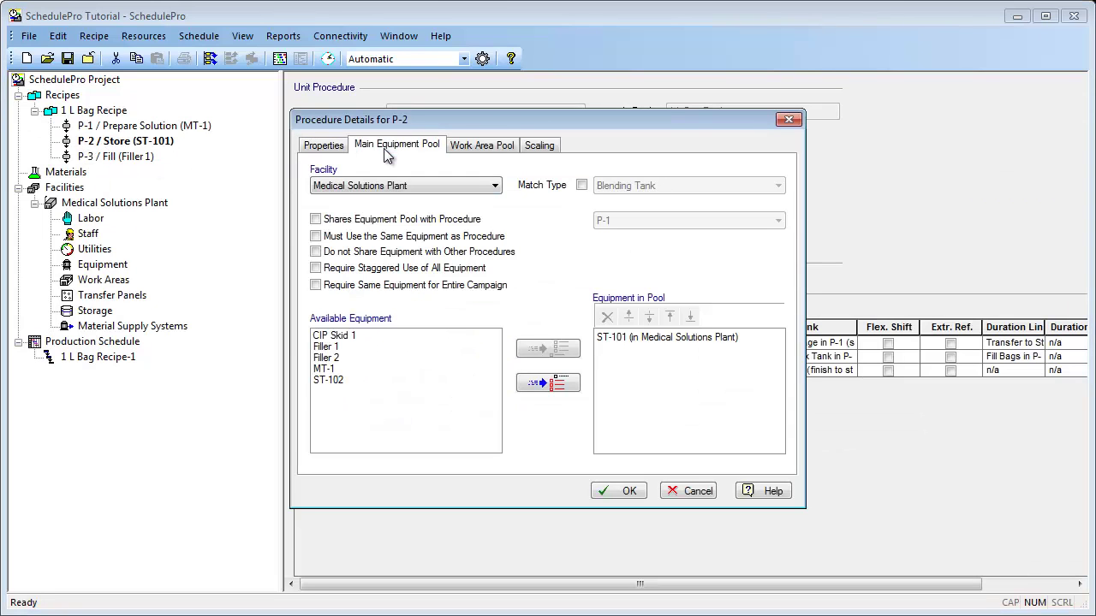
left_click(343, 380)
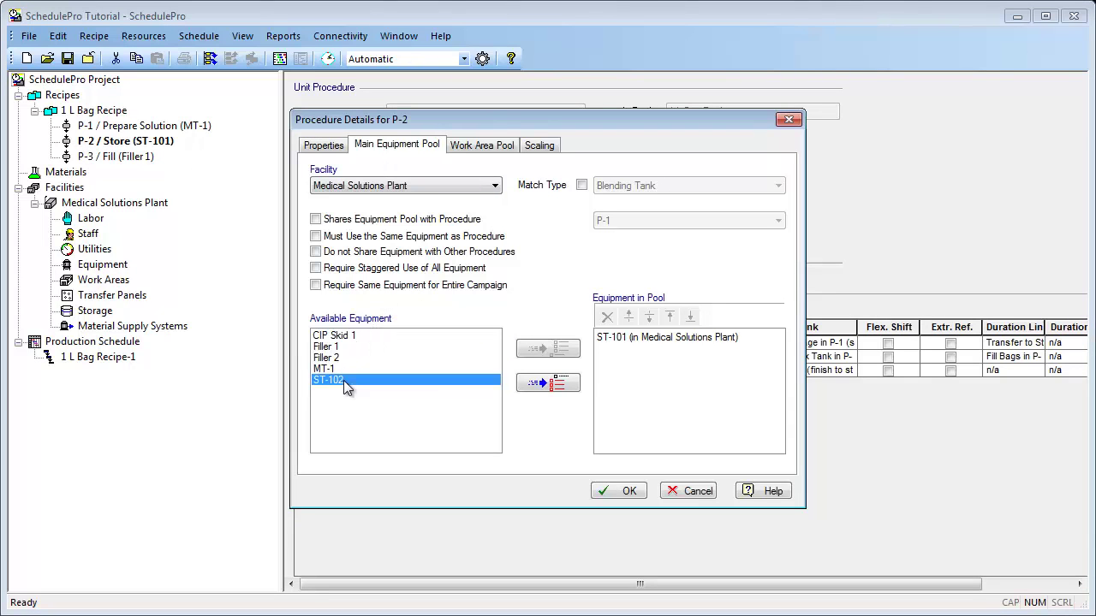
left_click(547, 382)
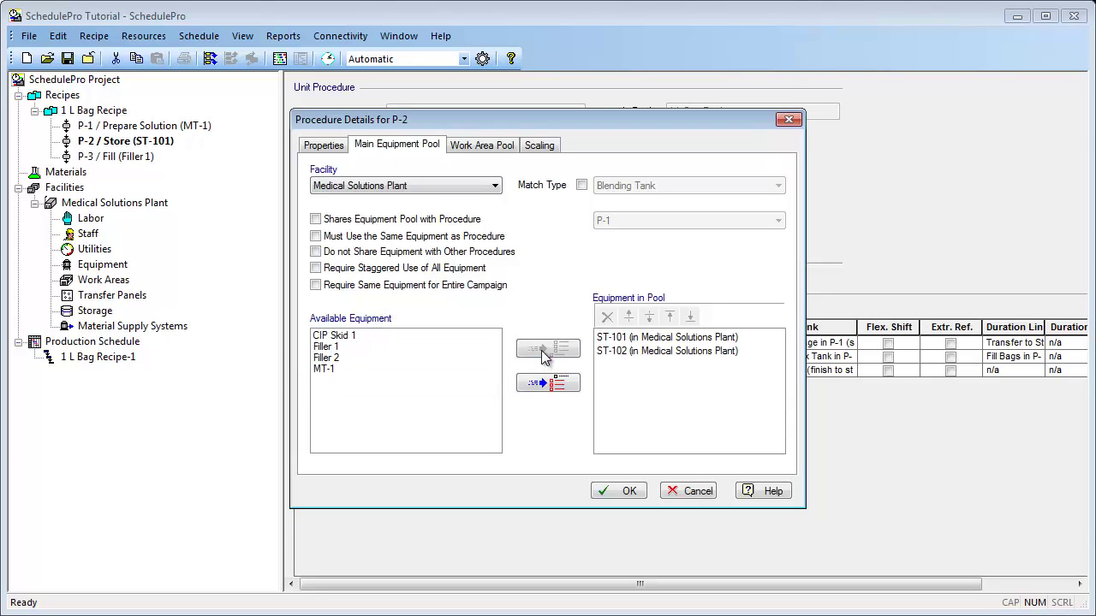
left_click(620, 494)
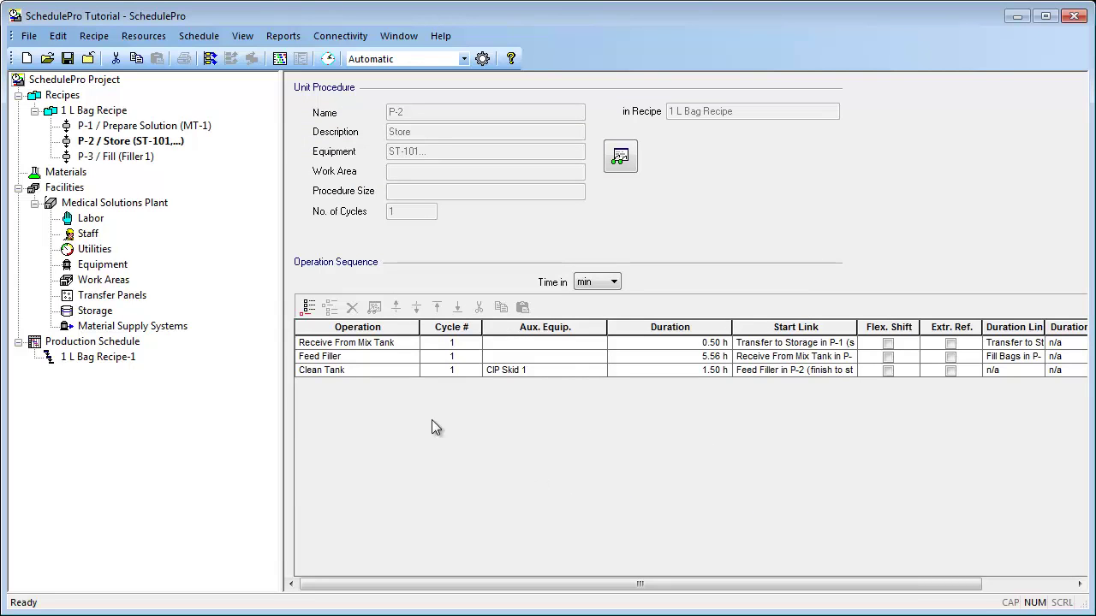
Add Filler 2 to the P-3 Fill procedure's main equipment pool.
double_click(143, 159)
left_click(428, 145)
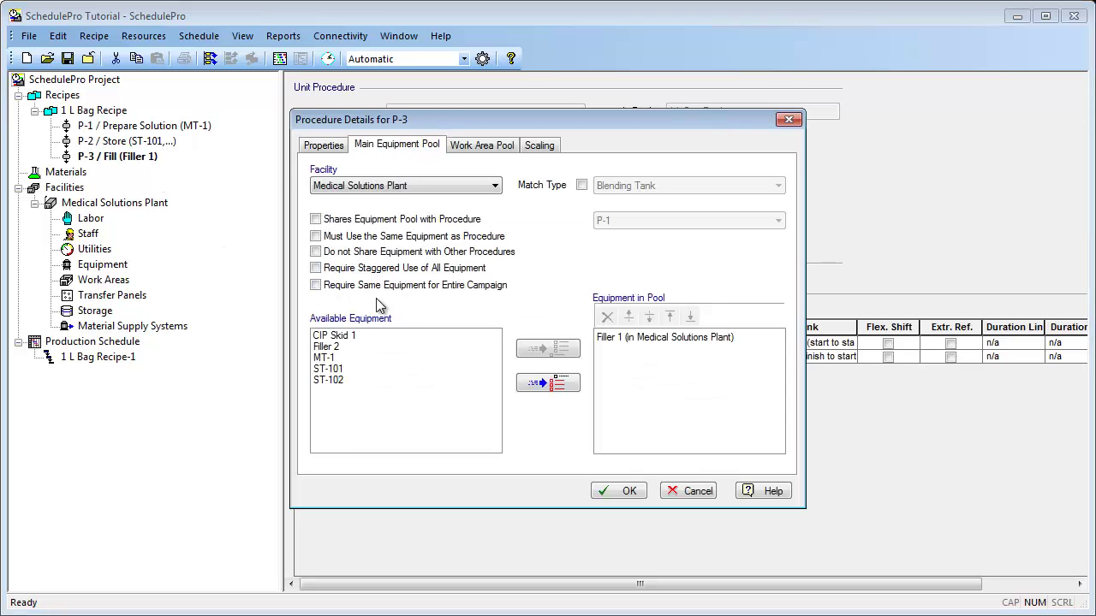
left_click(340, 347)
left_click(531, 351)
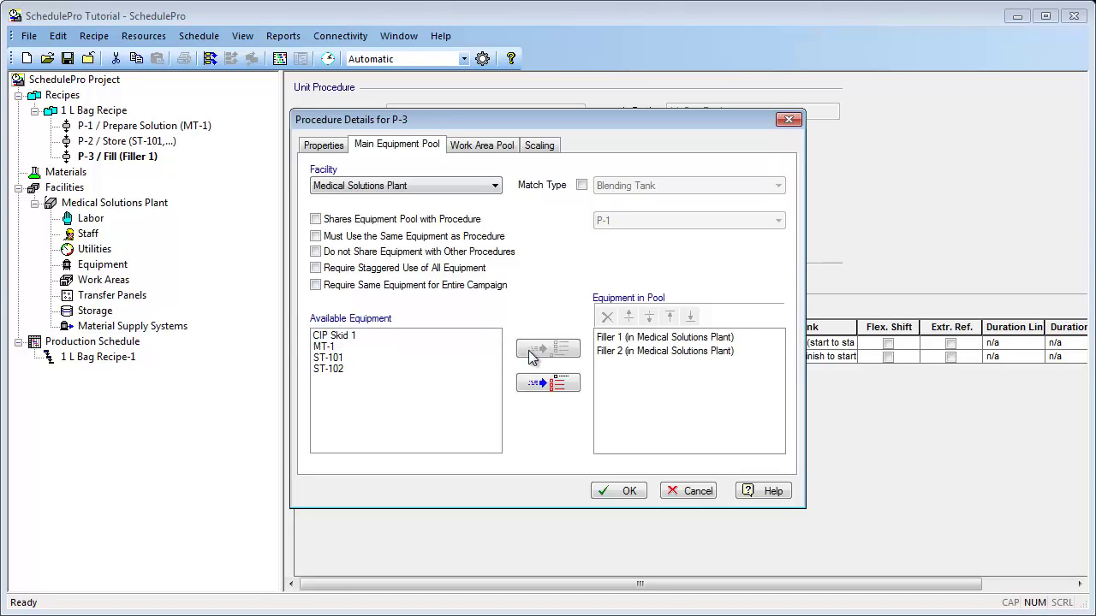
left_click(622, 491)
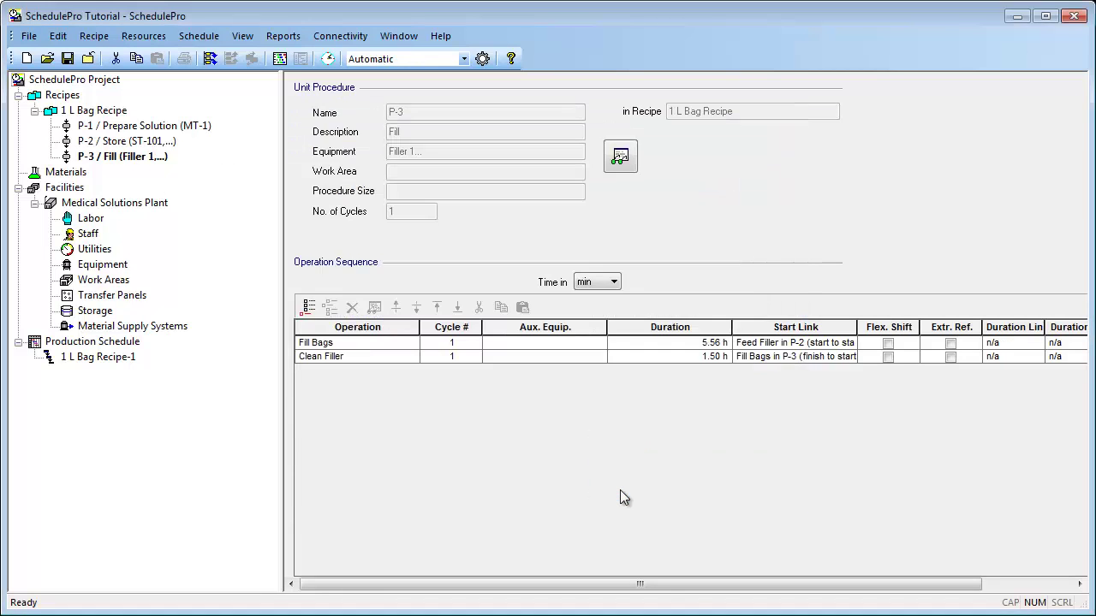
left_click(210, 58)
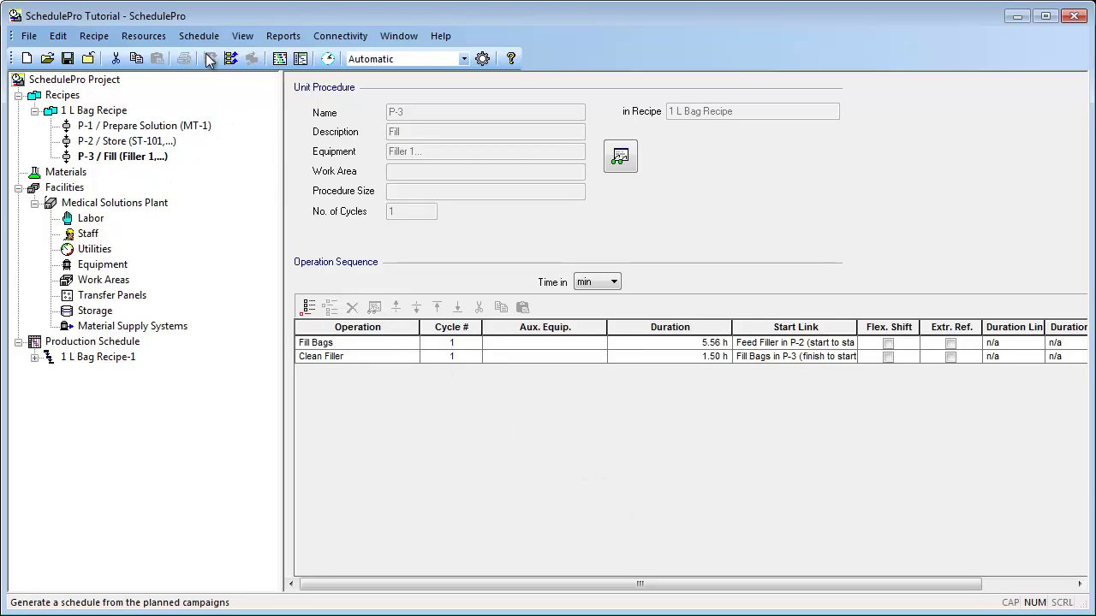
left_click(279, 60)
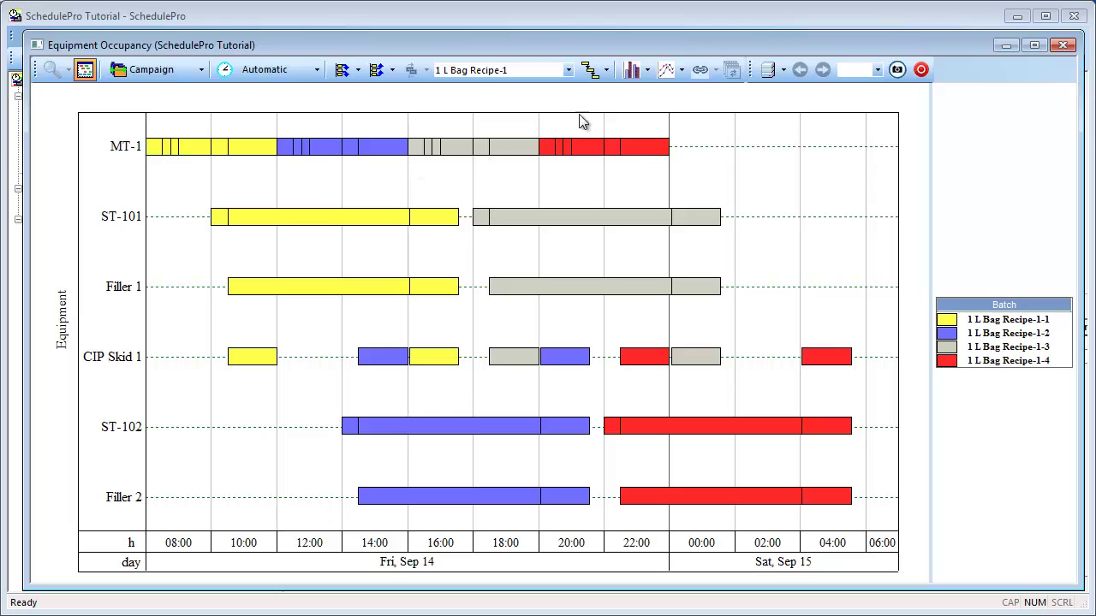
left_click(605, 71)
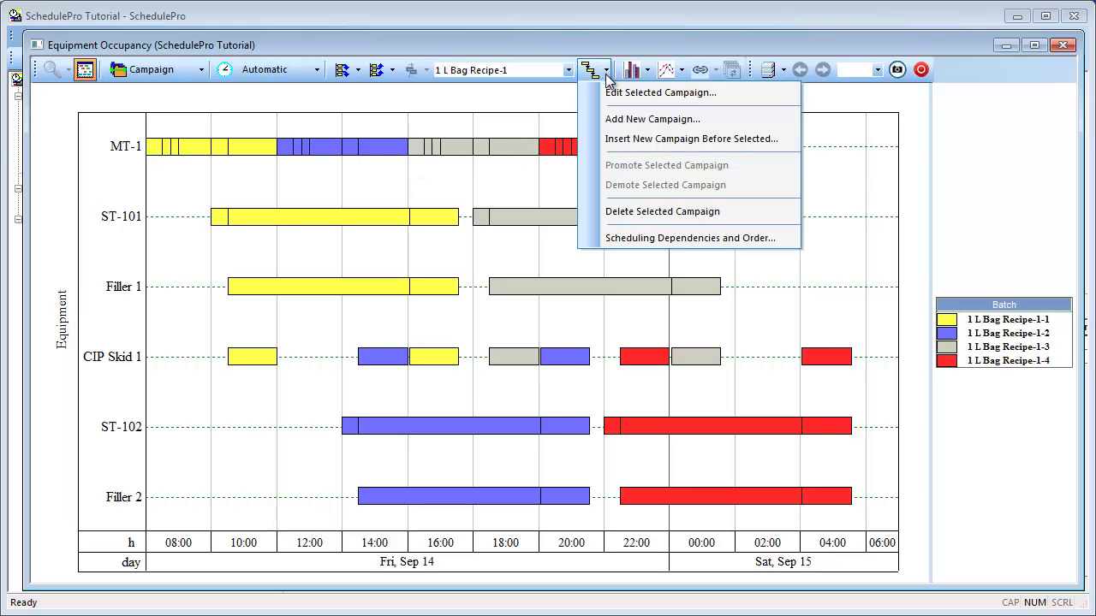
left_click(613, 92)
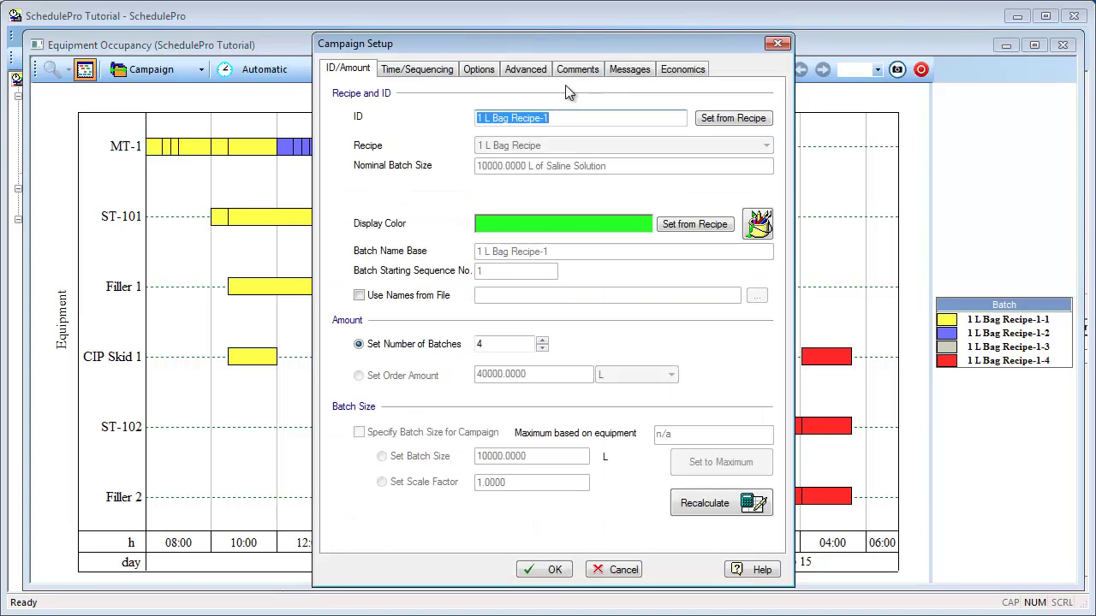
left_click(488, 72)
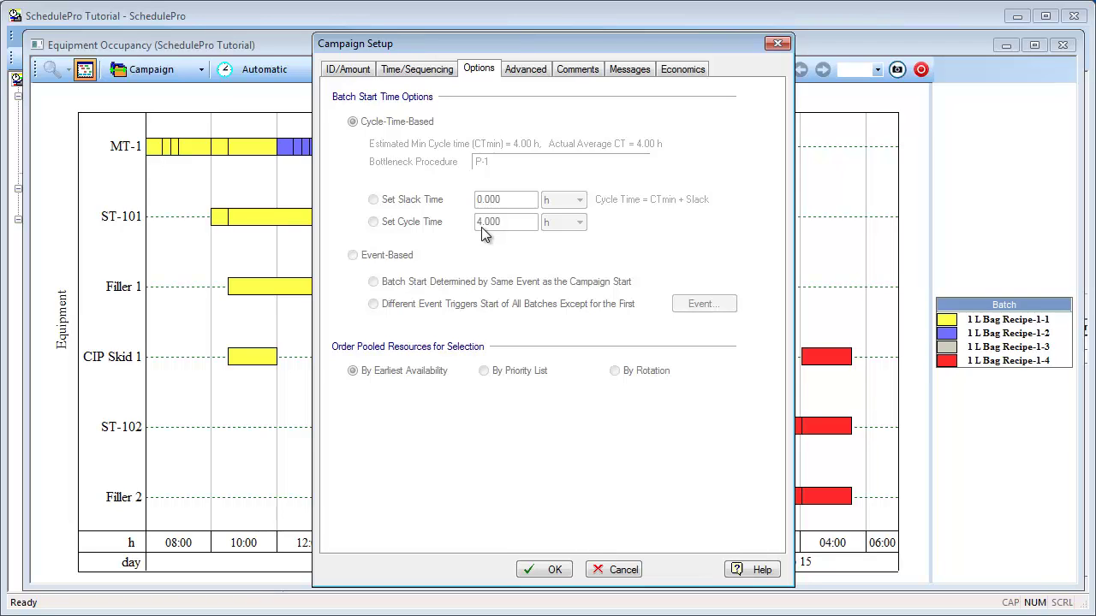
left_click(616, 567)
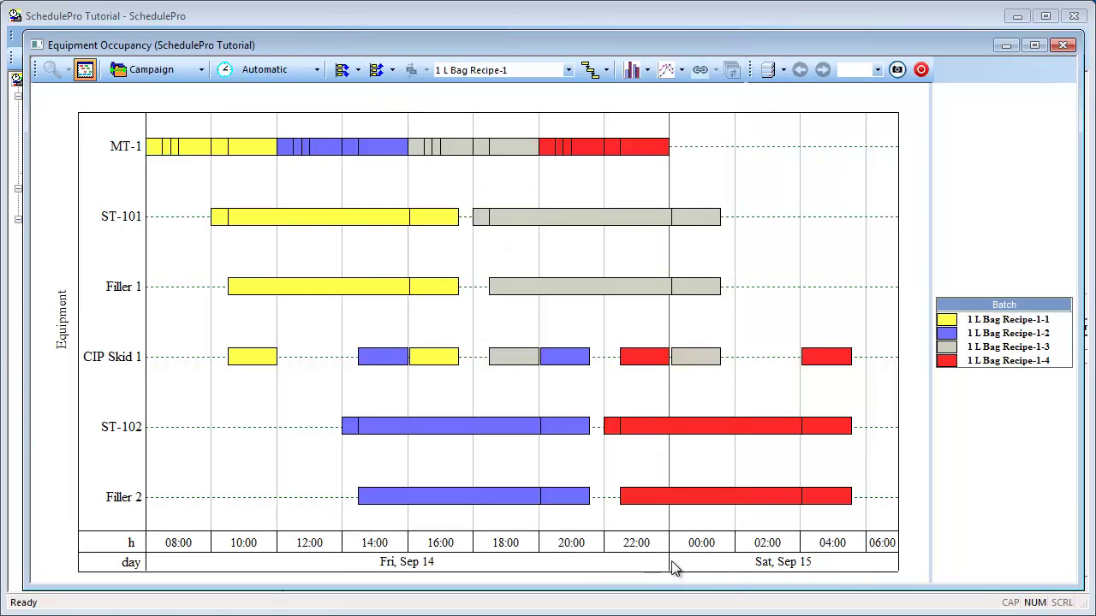
Close the occupancy chart, copy and paste 1 L Bag Recipe, and select Copy of 1 L Bag Recipe.
left_click(1062, 44)
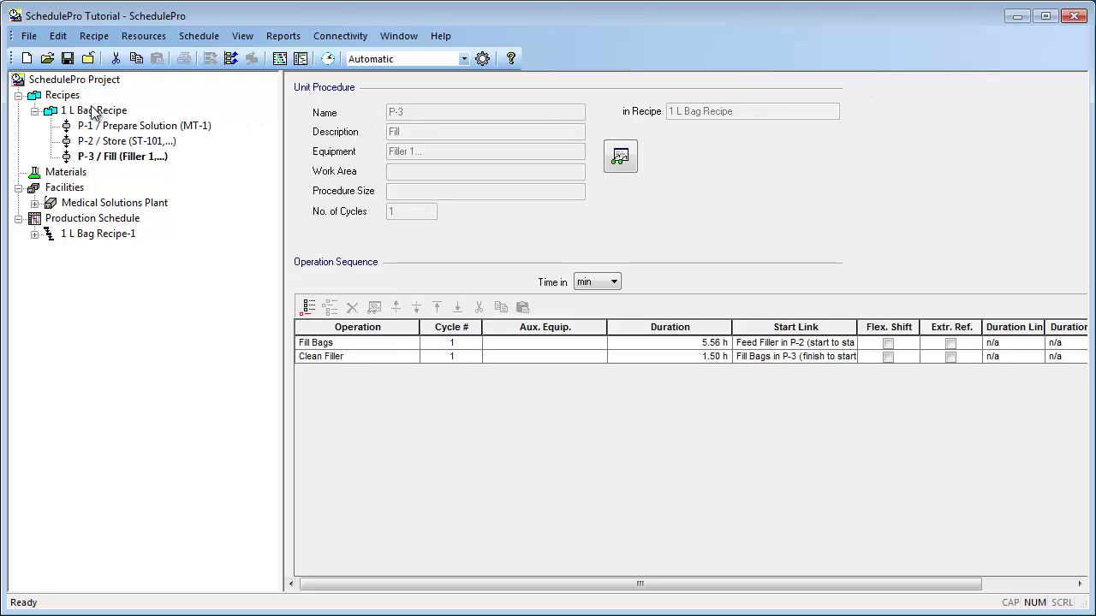
left_click(66, 96)
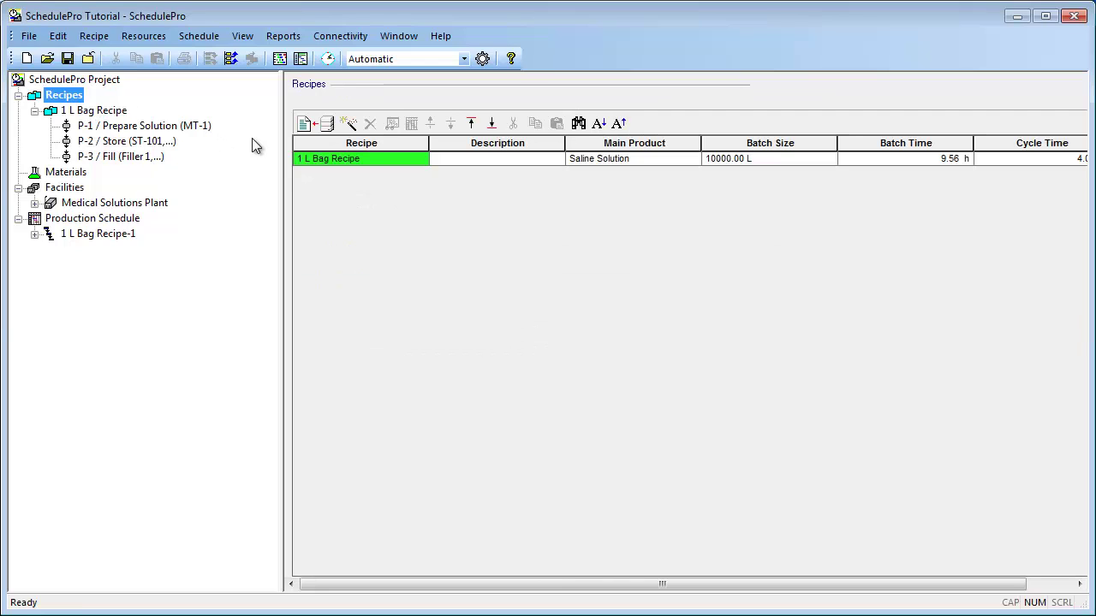
left_click(380, 161)
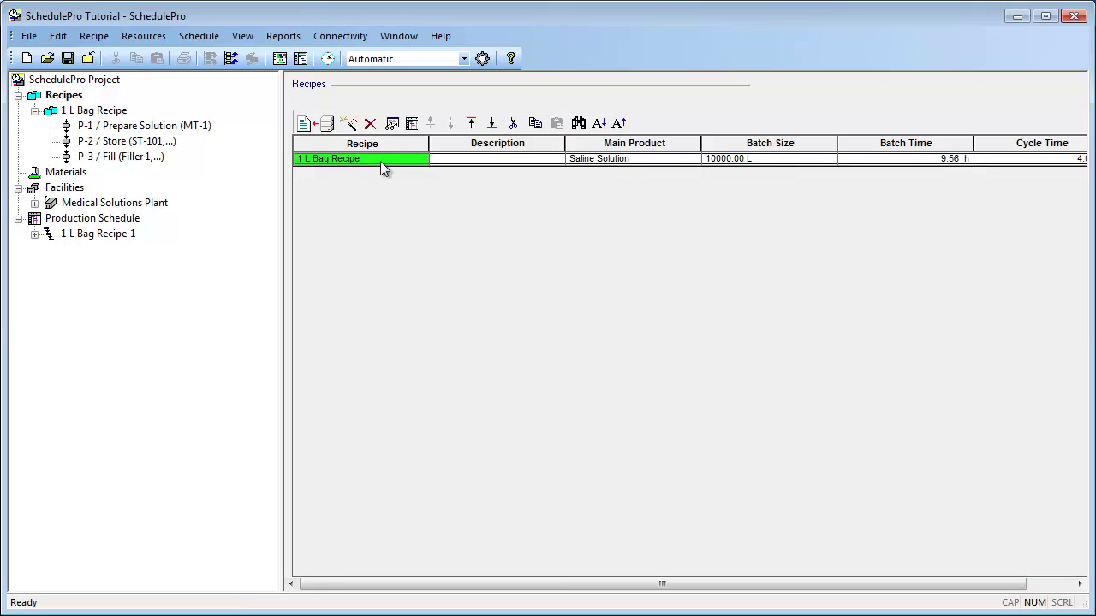
left_click(534, 126)
left_click(556, 126)
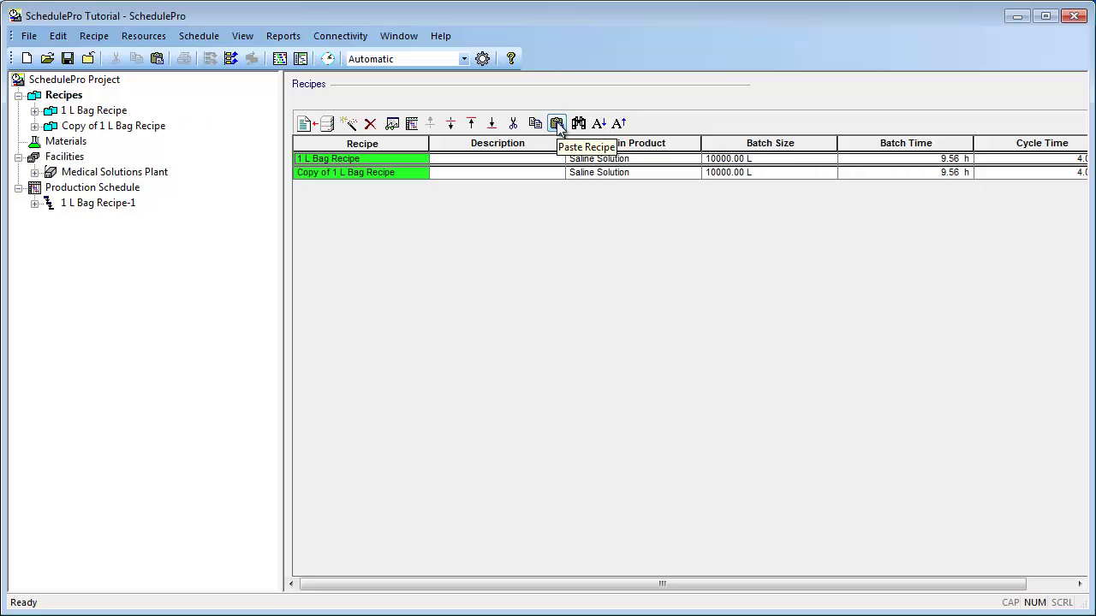
left_click(413, 171)
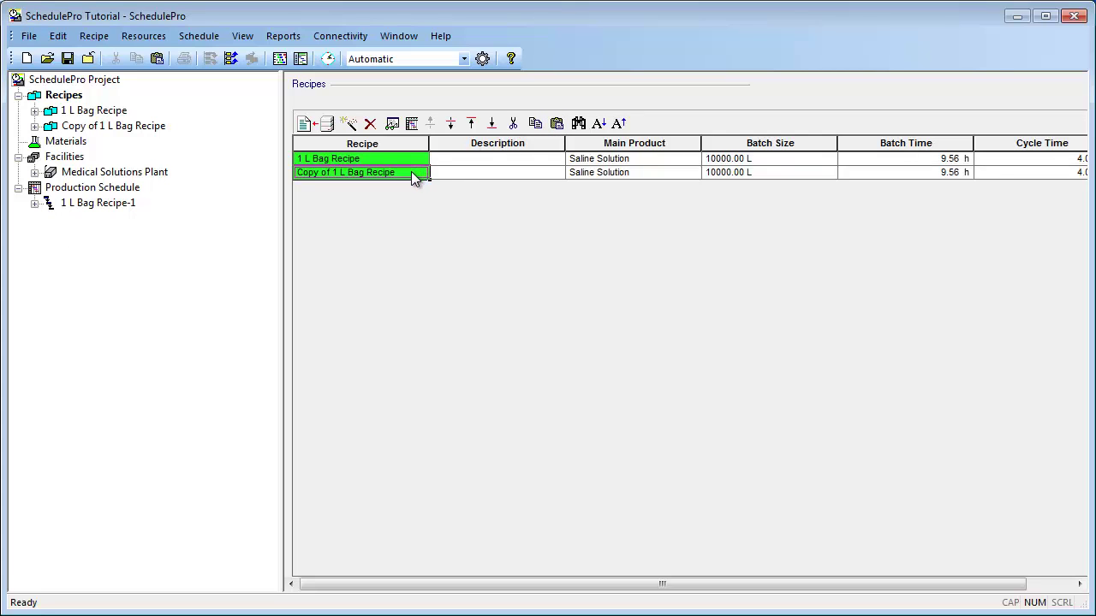
Rename the copied recipe to 0.5 L Bag Recipe, colour it cyan, and set a 5000 L batch size.
left_click(393, 125)
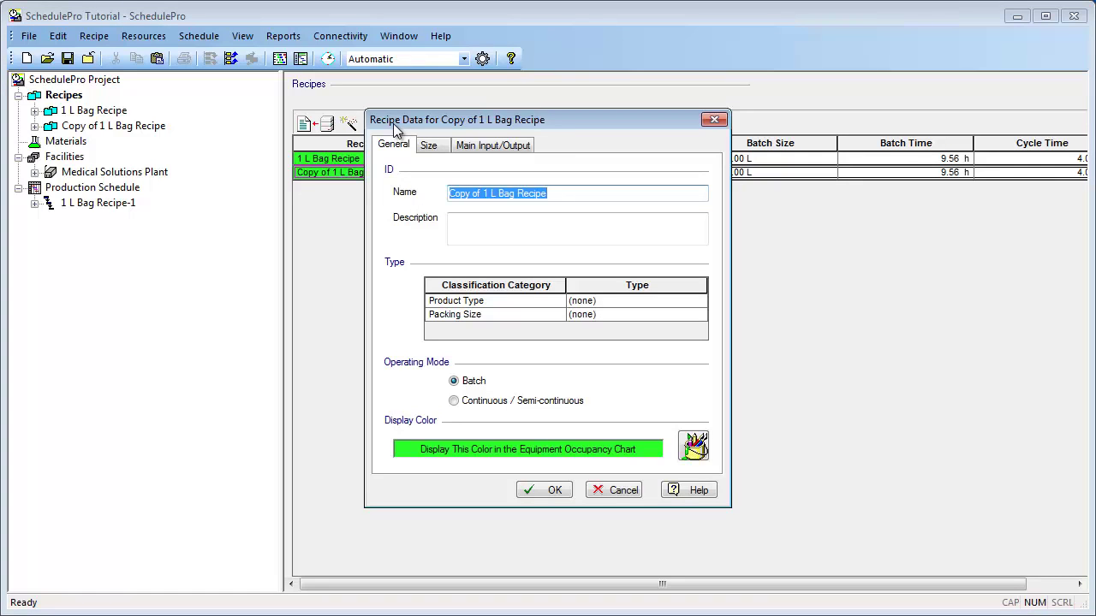
type("0.5 L B")
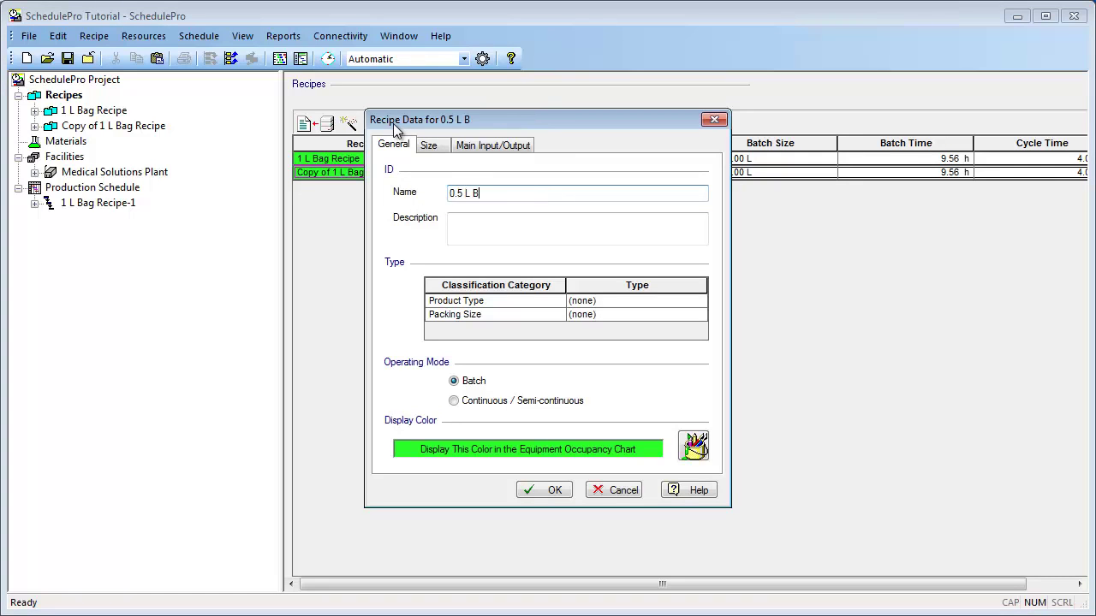
type("ag Recipe")
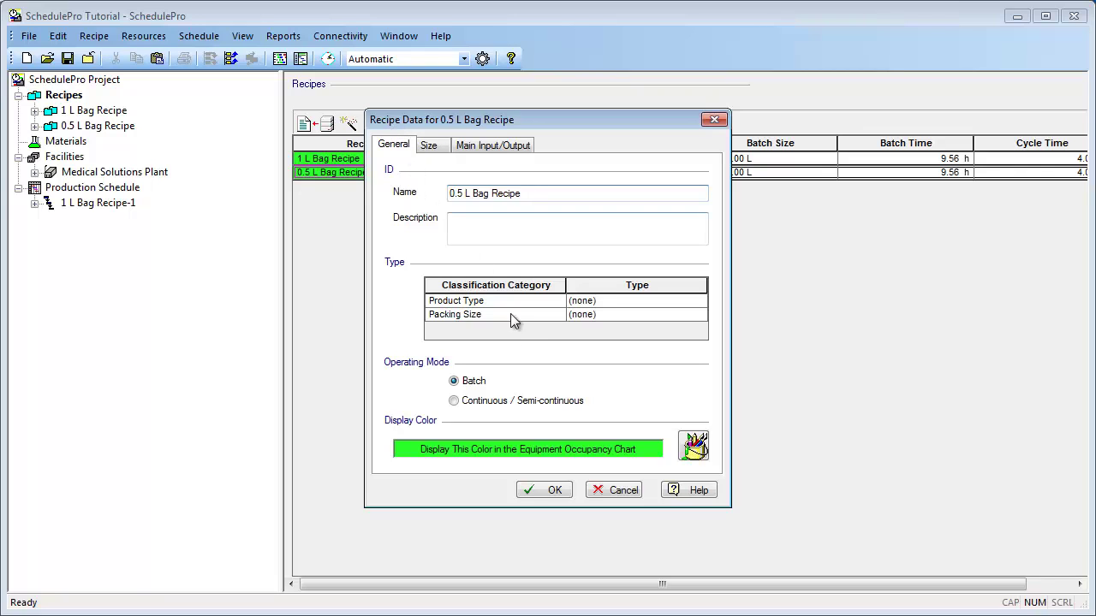
left_click(693, 446)
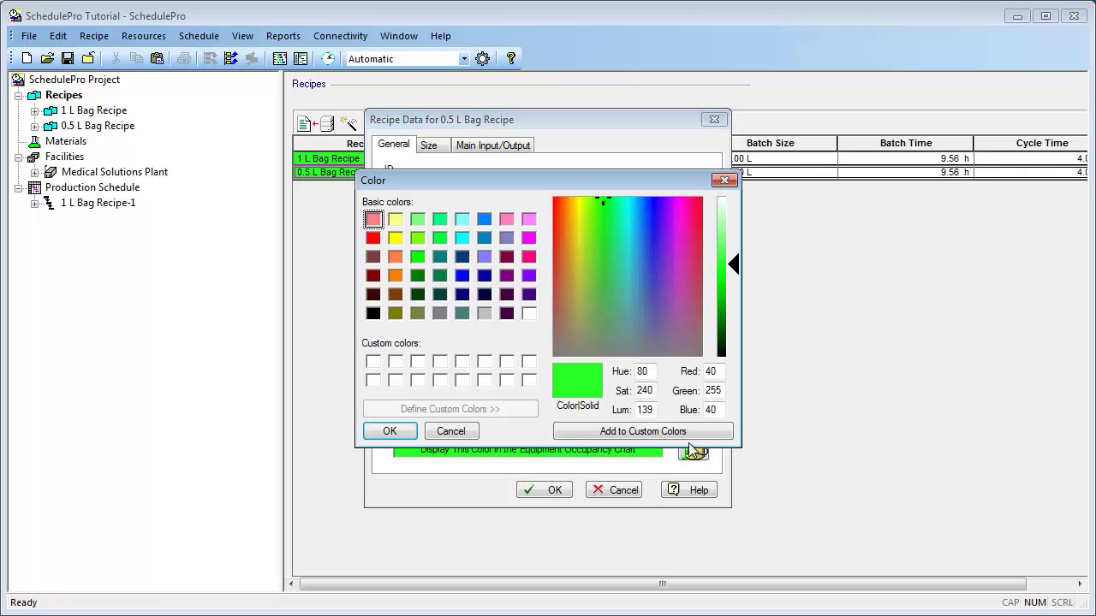
left_click(463, 237)
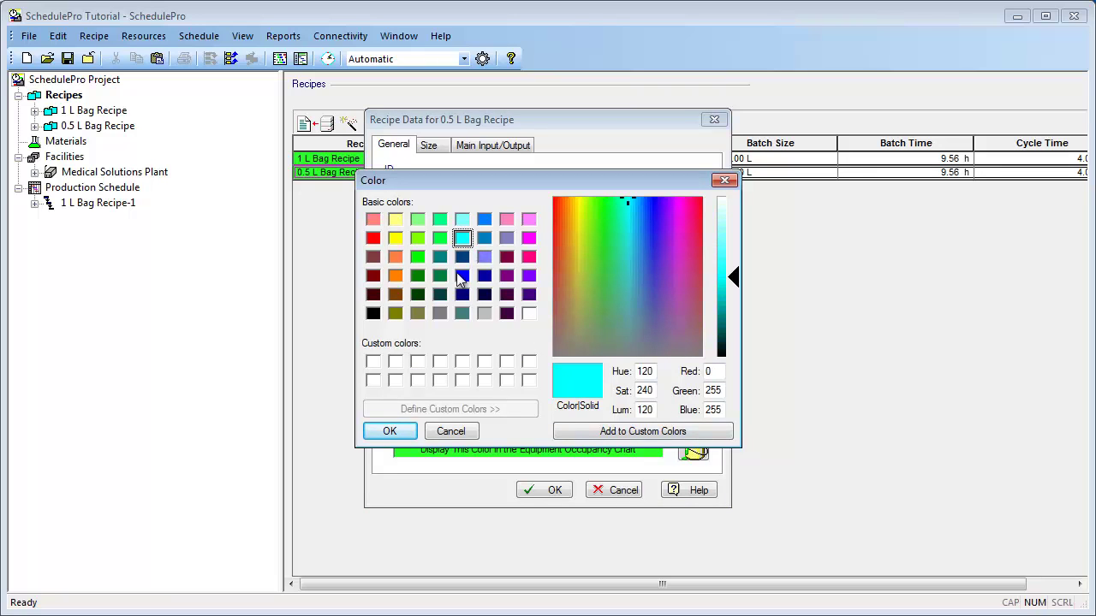
left_click(389, 431)
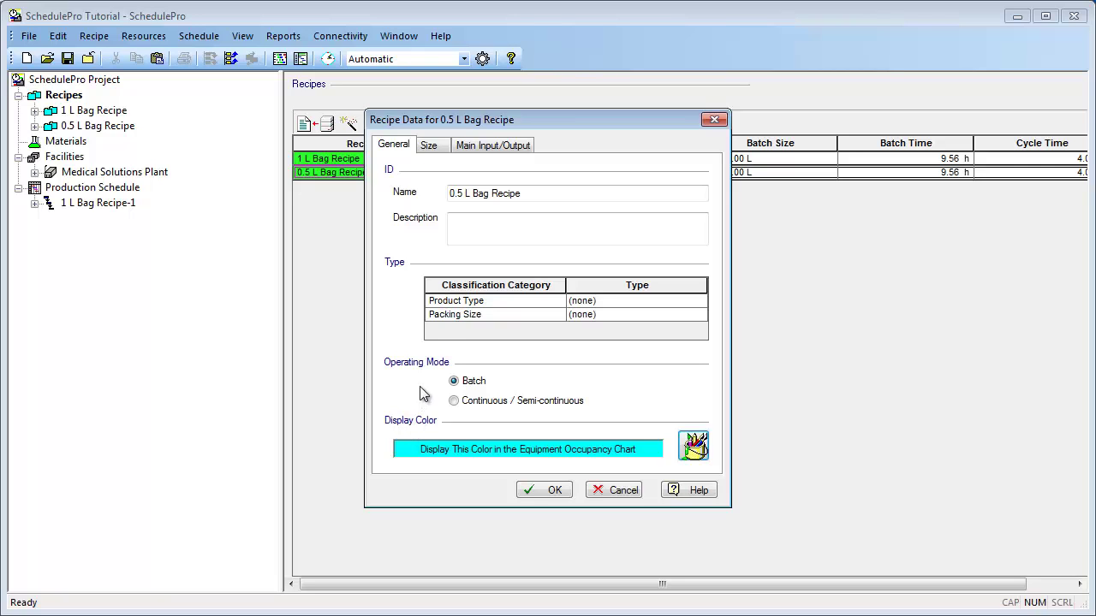
left_click(434, 145)
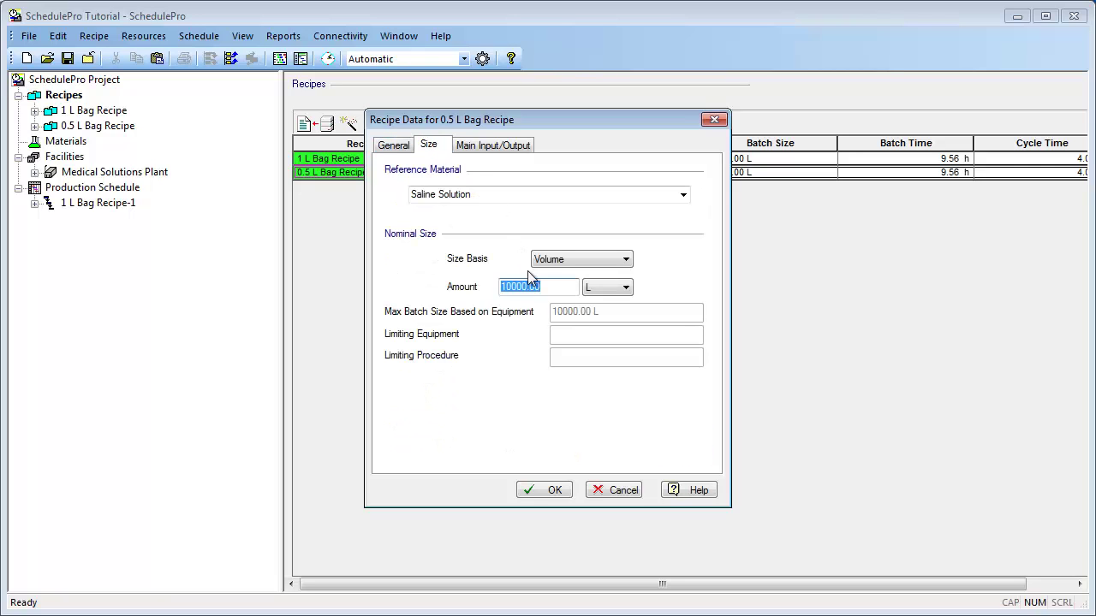
type("5000")
left_click(553, 491)
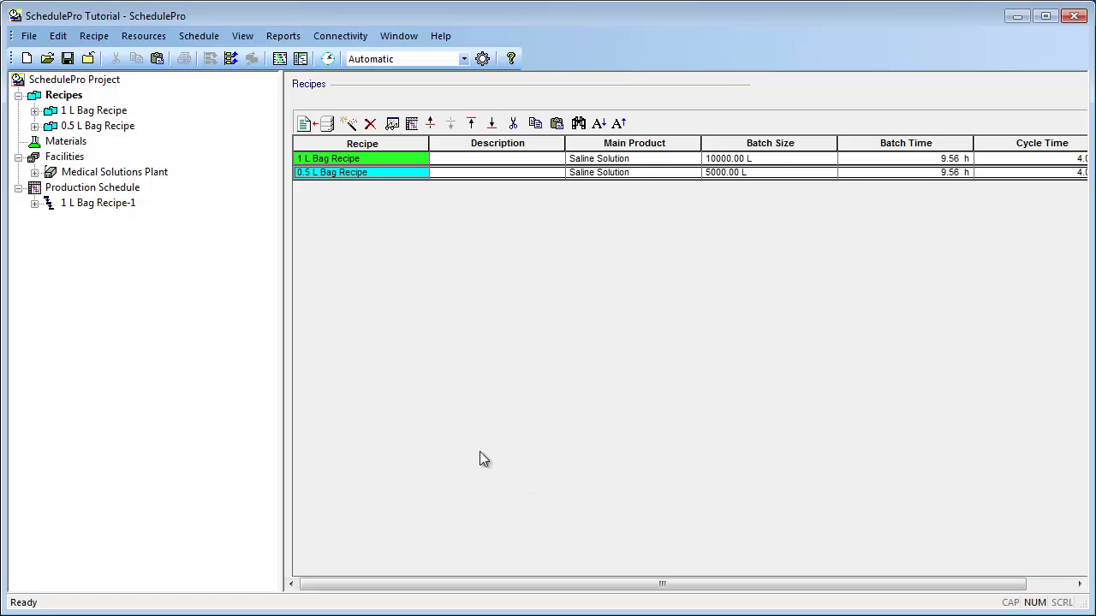
Open the Rate Parameters (10000 entities at 30 entities/min) for 0.5 L Bag Recipe's Fill Bags duration.
left_click(36, 128)
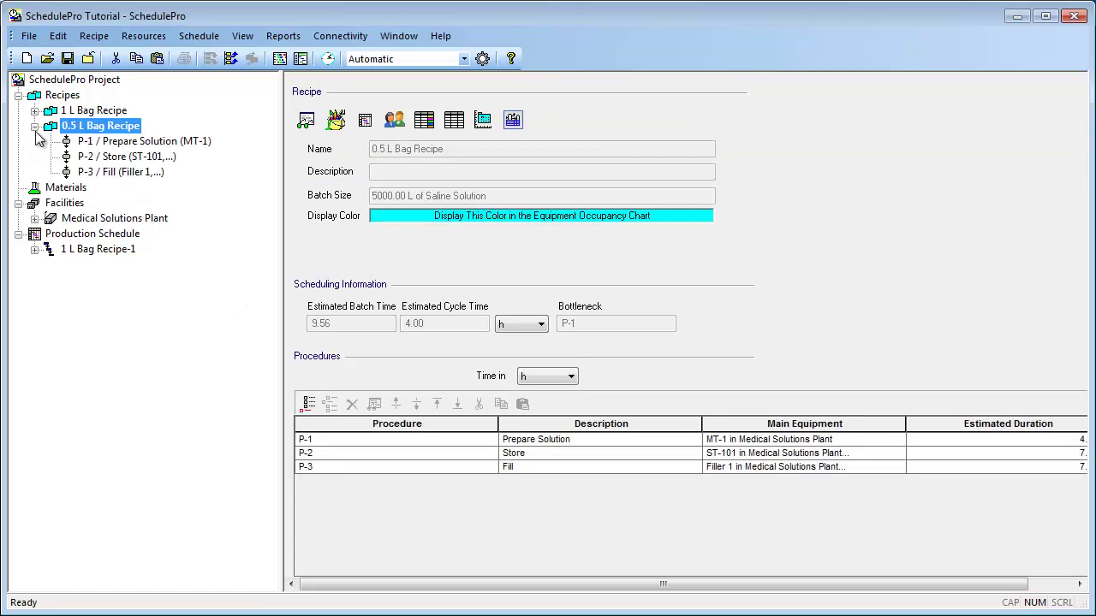
left_click(96, 172)
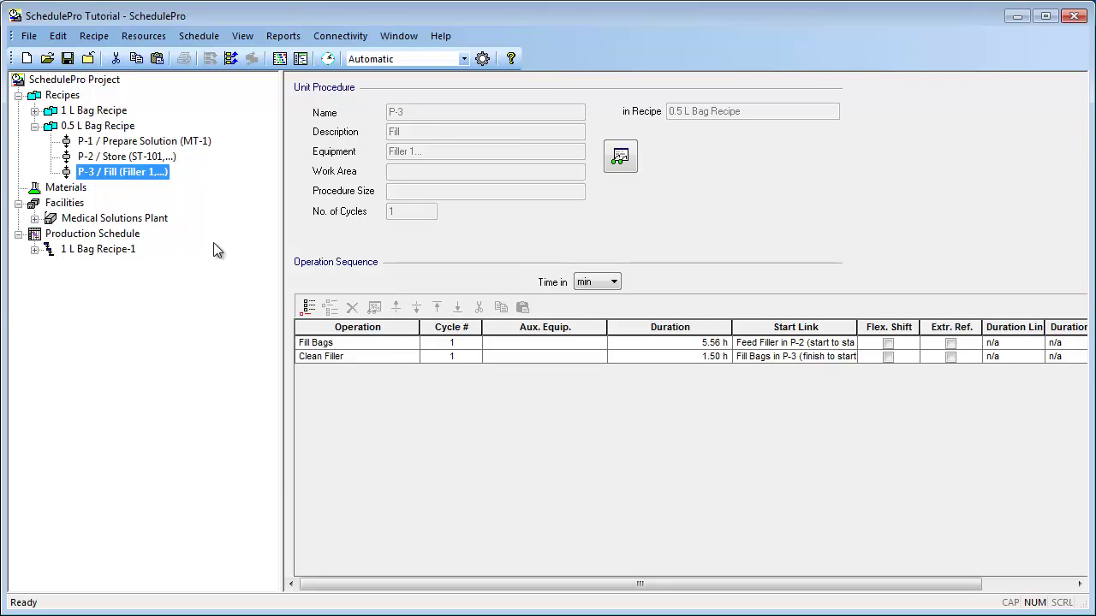
left_click(357, 342)
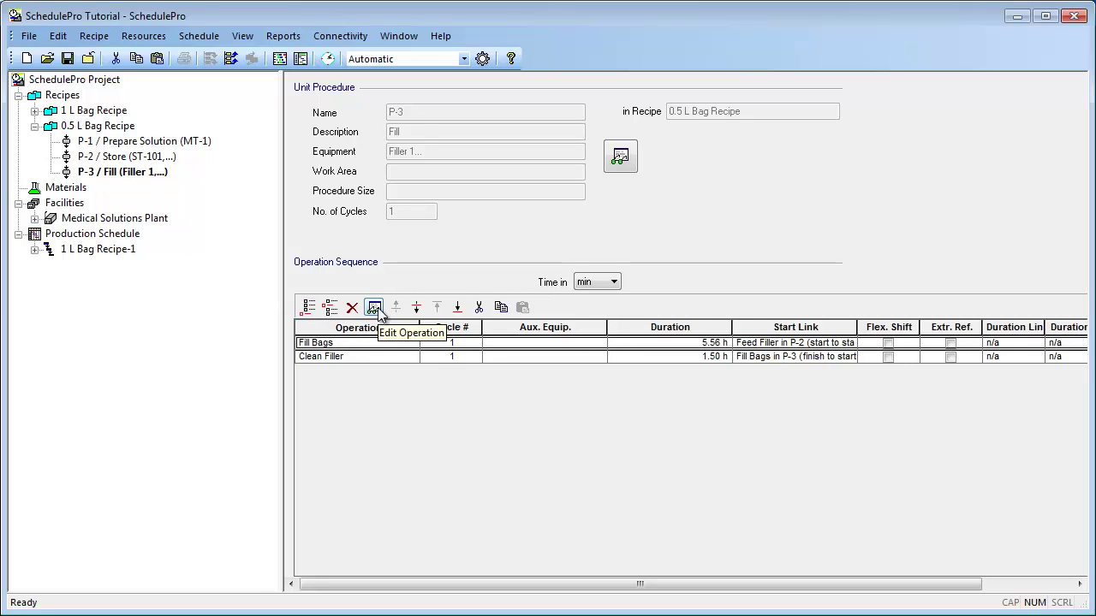
left_click(374, 309)
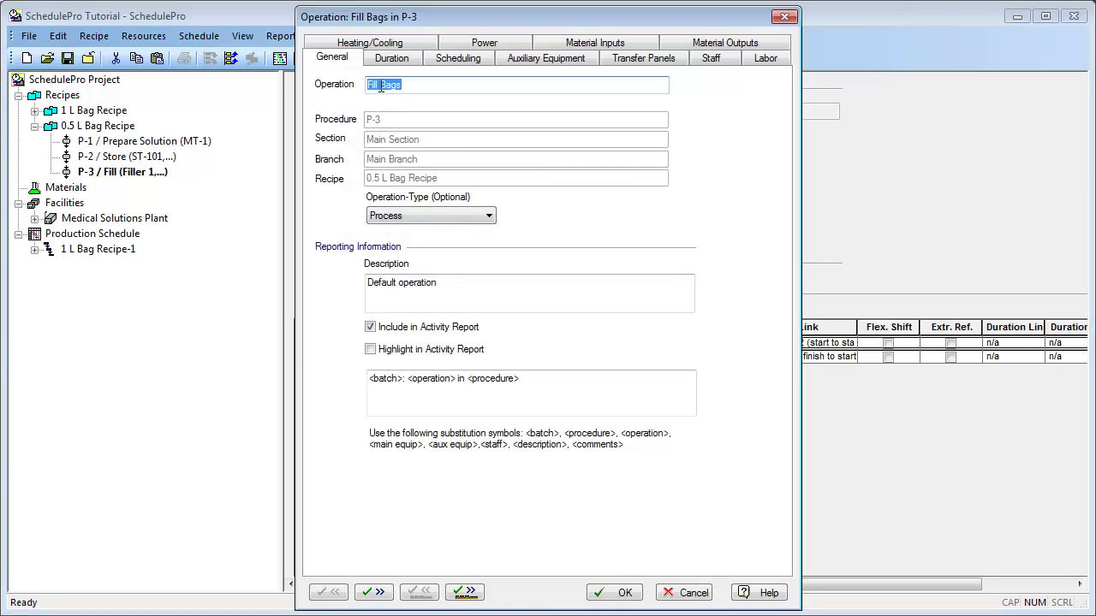
left_click(389, 58)
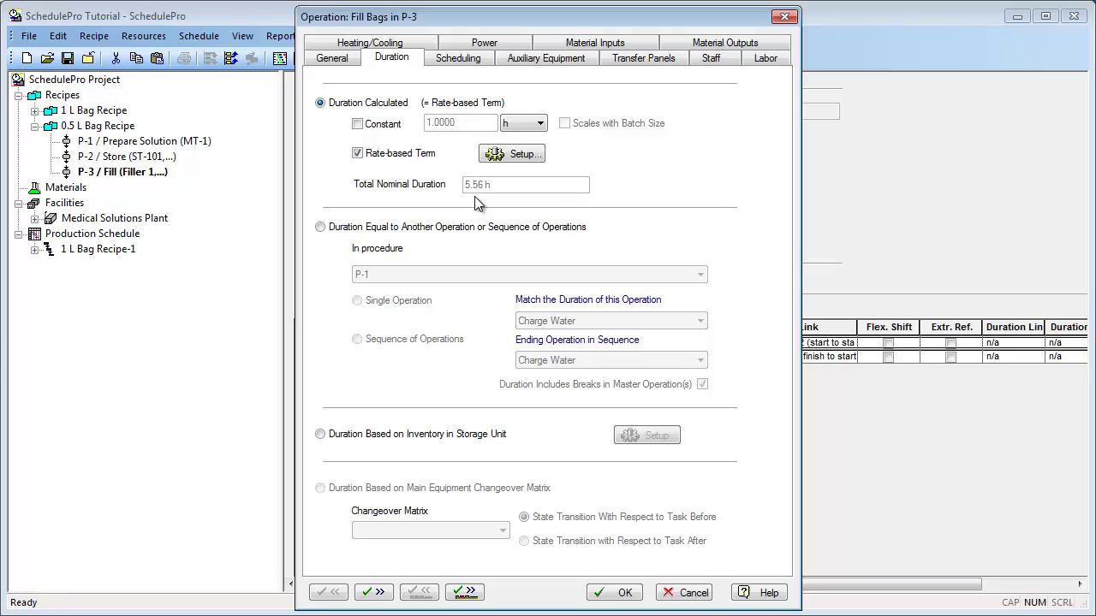
left_click(502, 159)
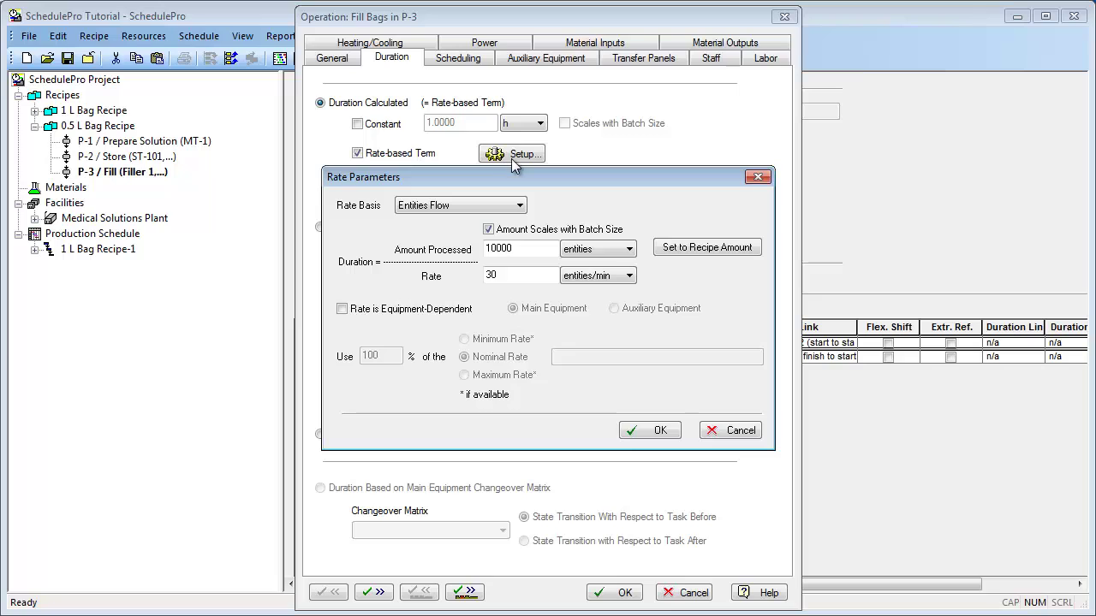
Change the Fill Bags rate from 30 to 60 entities/min and save the operation.
left_click(516, 248)
double_click(519, 275)
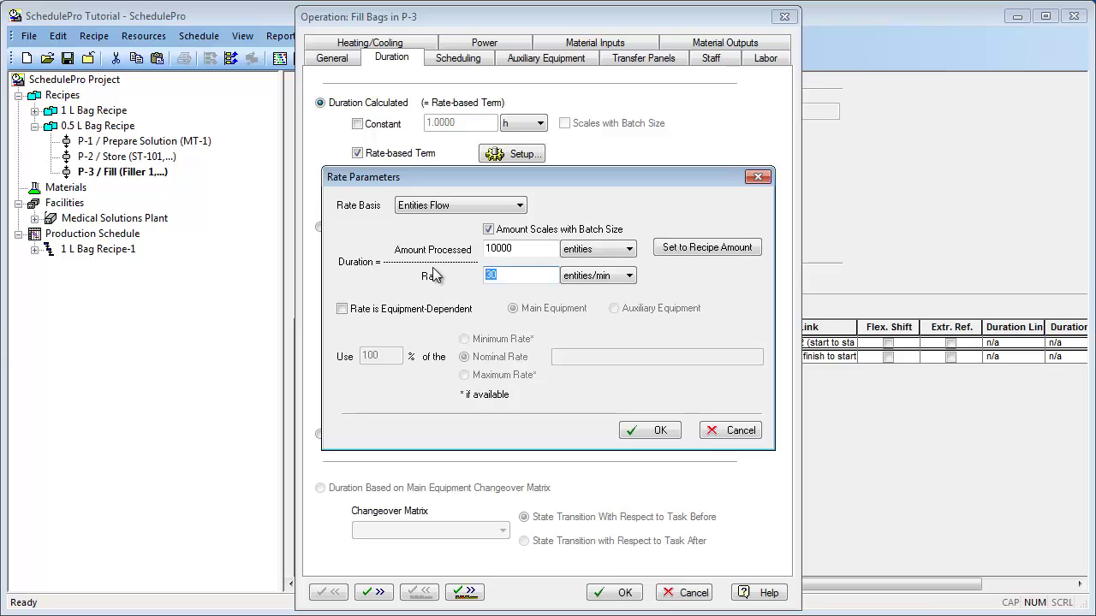
type("60")
left_click(640, 432)
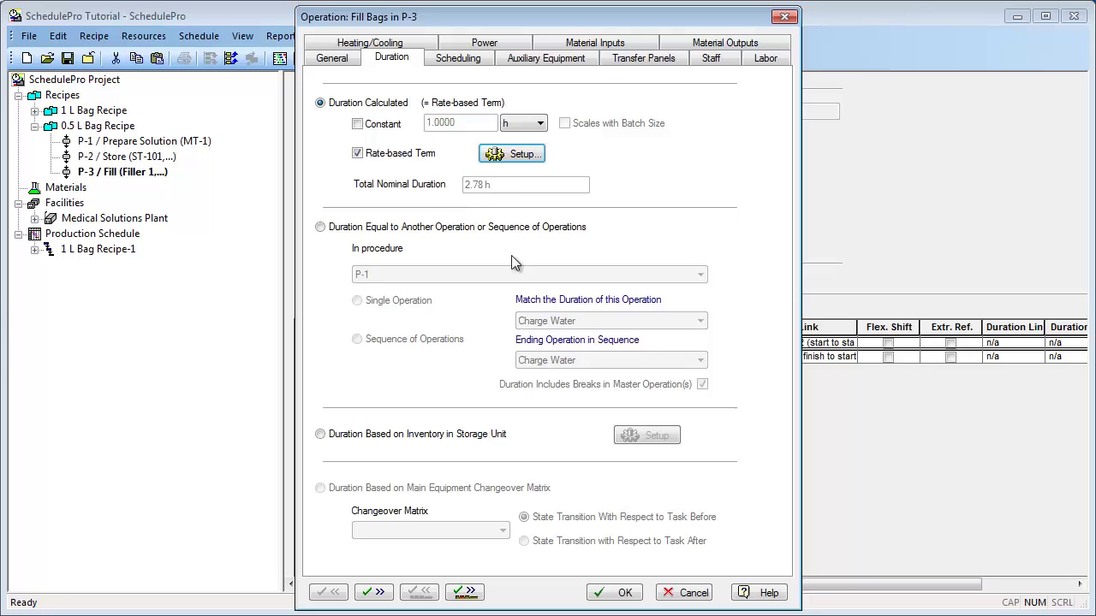
left_click(613, 589)
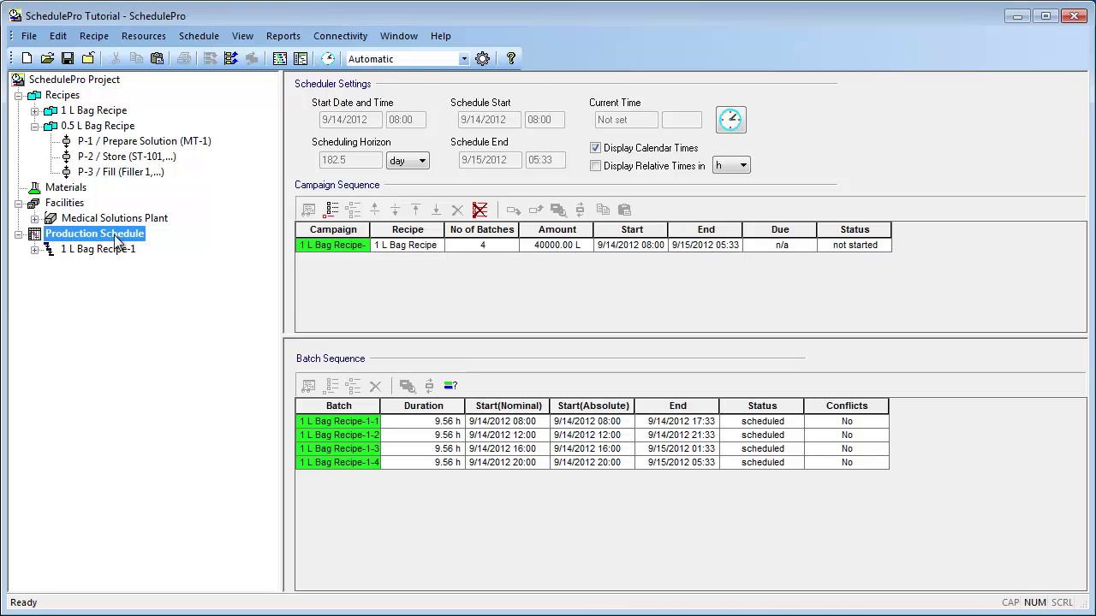
Add a 0.5 L Bag Recipe campaign of 2 batches (10000 L), coloured from its recipe.
left_click(333, 210)
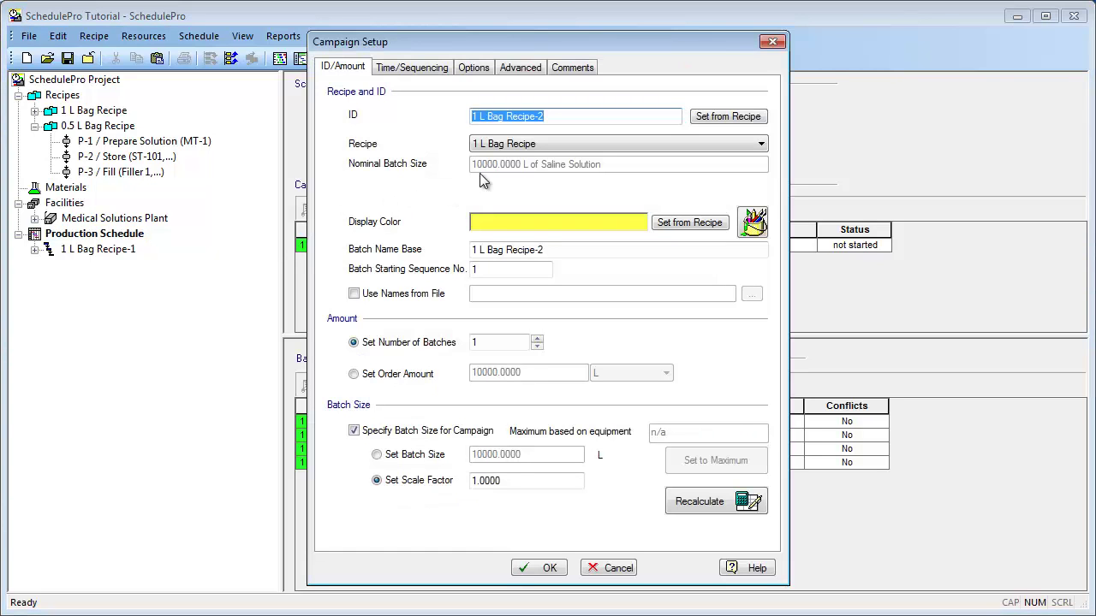
left_click(531, 144)
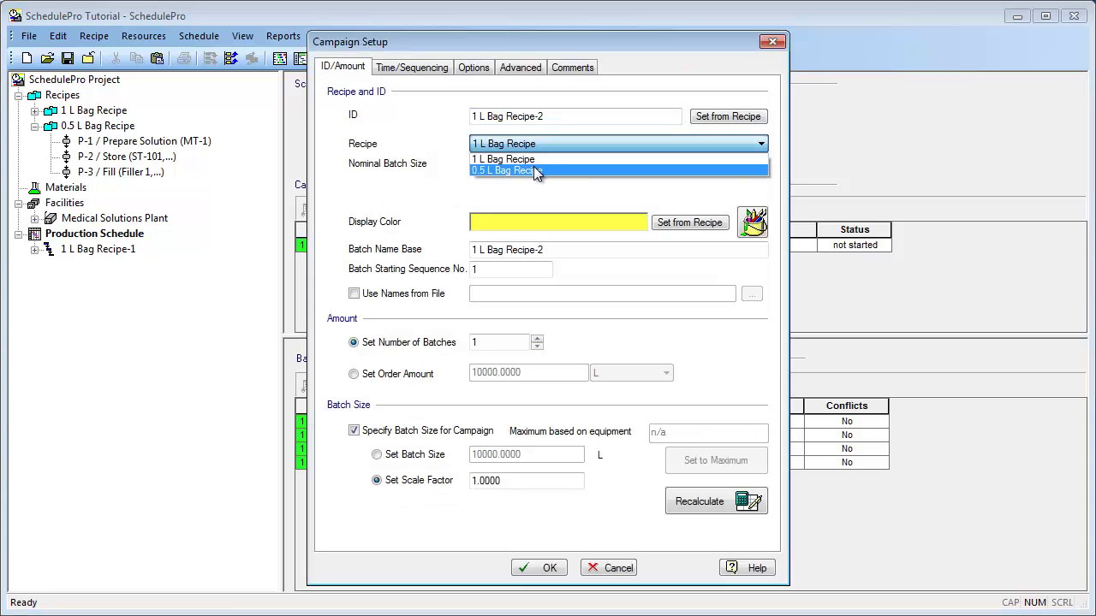
left_click(533, 170)
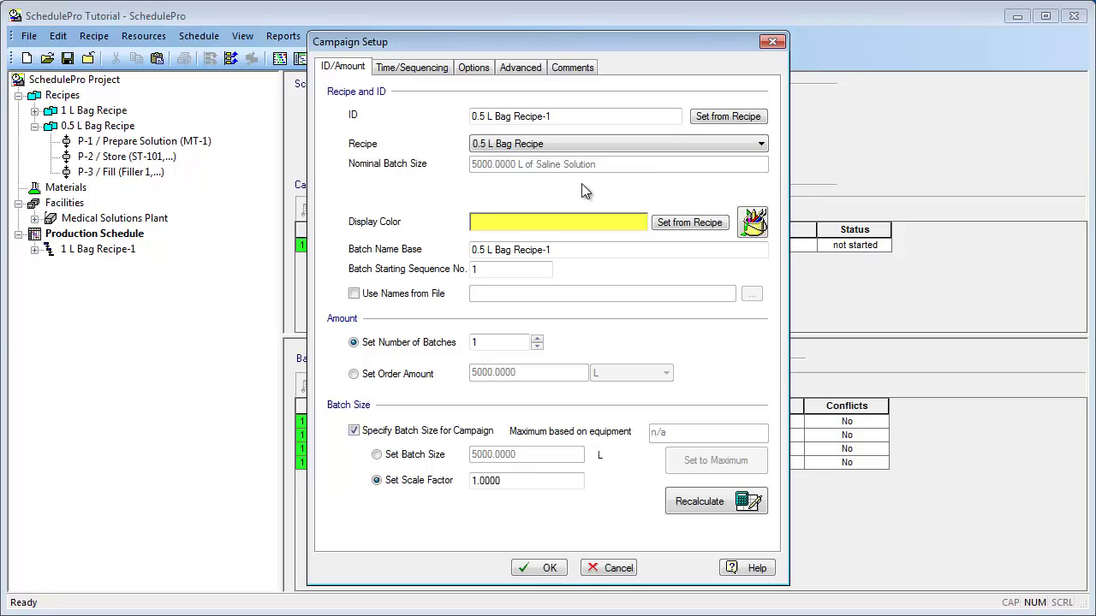
left_click(664, 225)
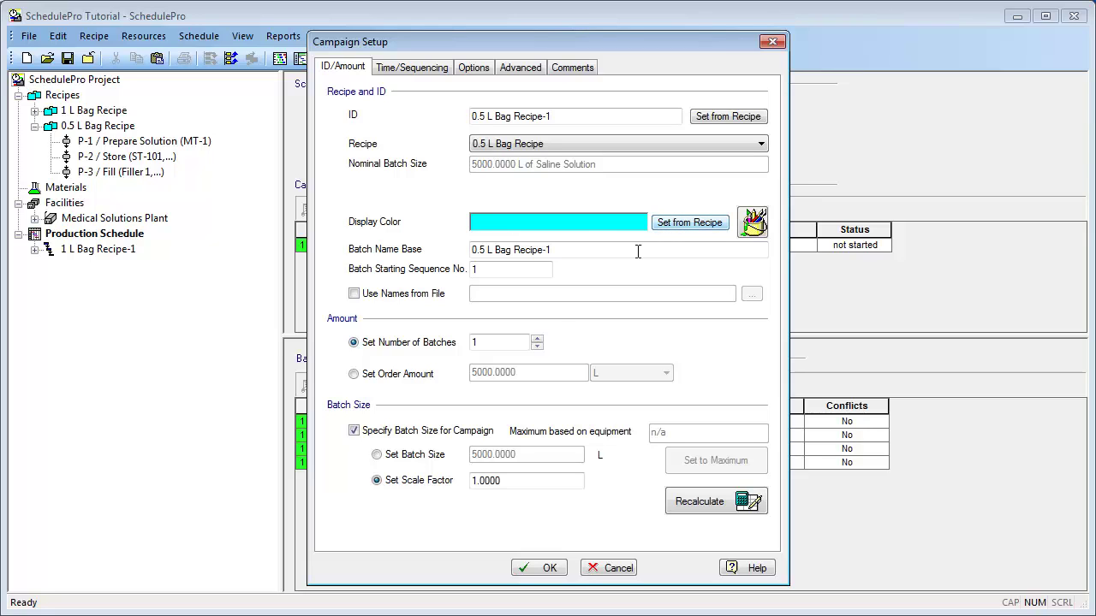
double_click(472, 341)
type("2")
left_click(549, 570)
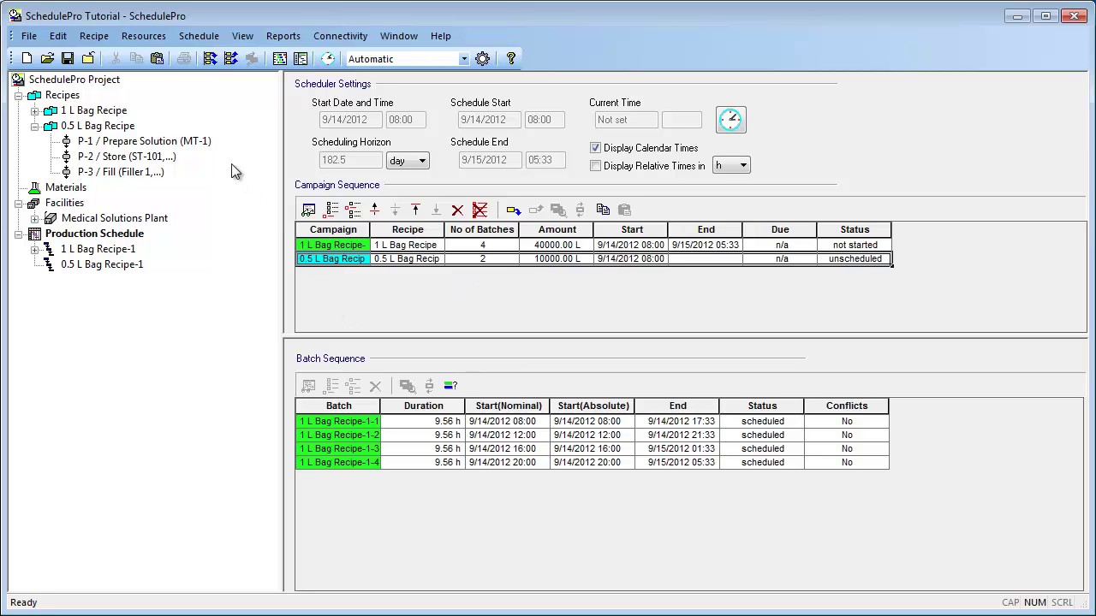
Schedule all campaigns so the two 0.5 L batches run 9/15/2012 03:03–14:06.
left_click(209, 59)
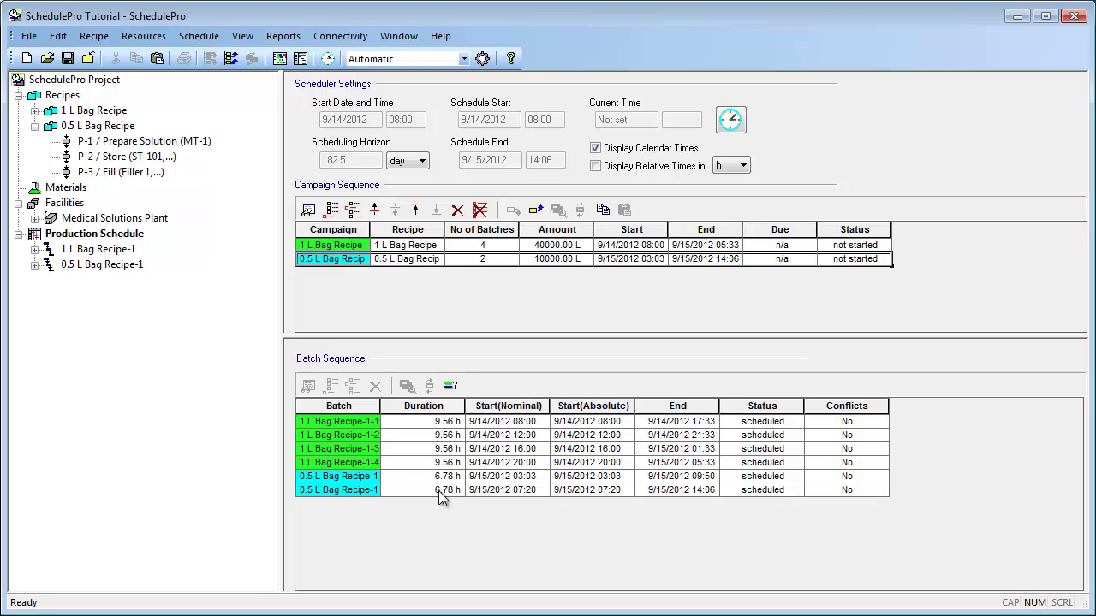
Open the Equipment Occupancy chart and set its style to Color by Campaign.
left_click(278, 60)
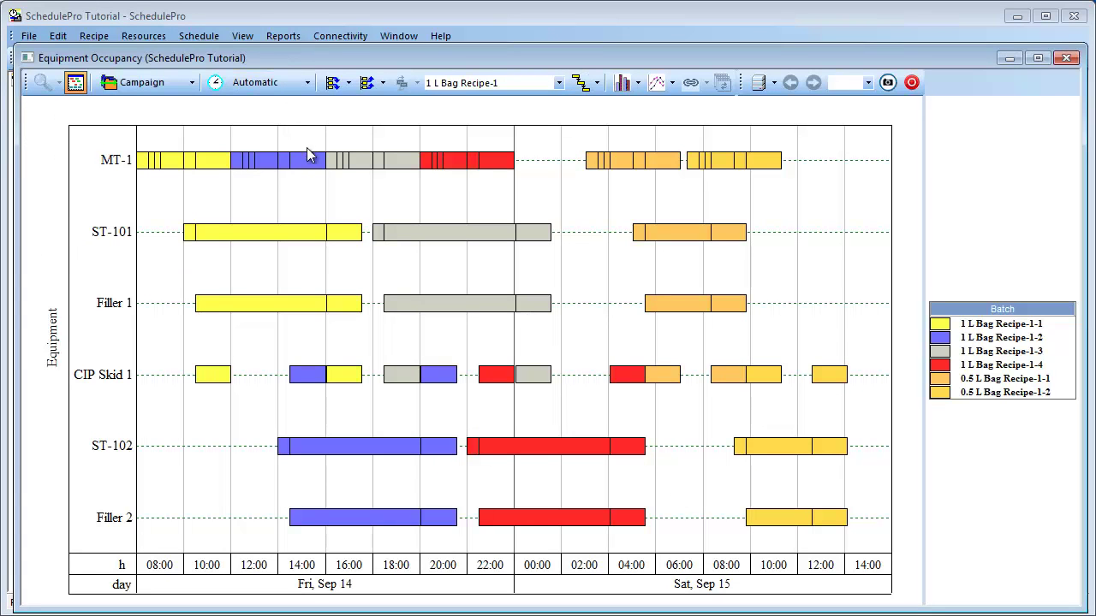
right_click(342, 195)
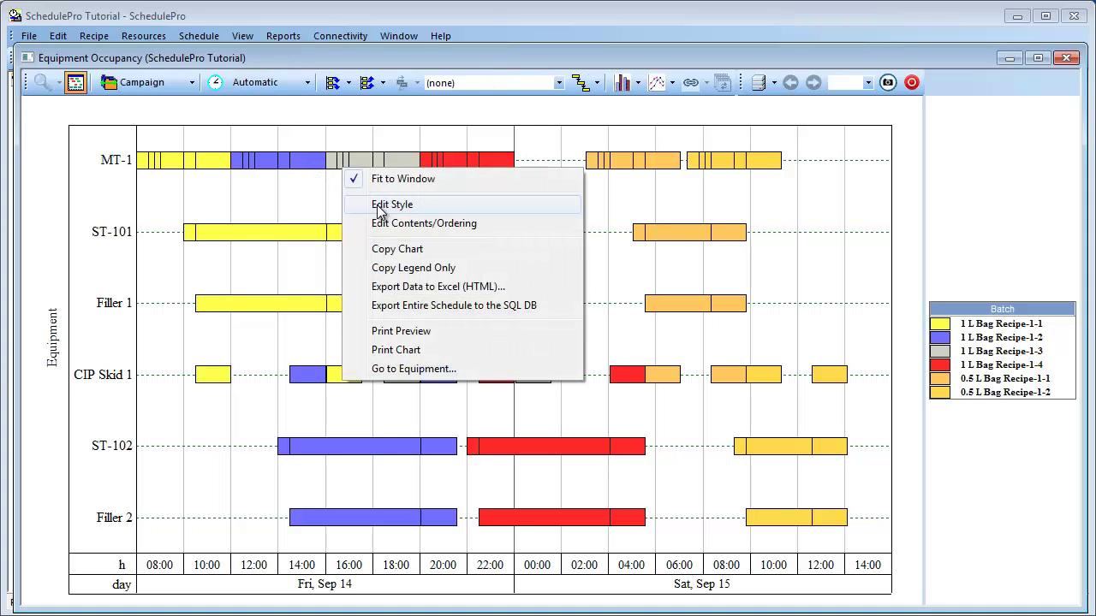
left_click(380, 207)
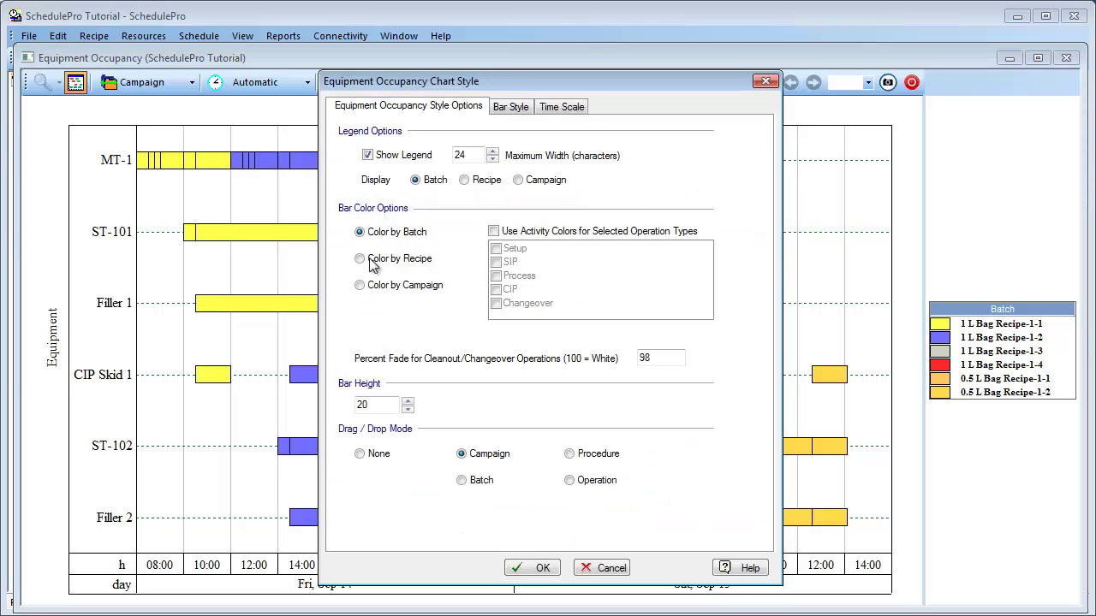
left_click(361, 286)
left_click(528, 572)
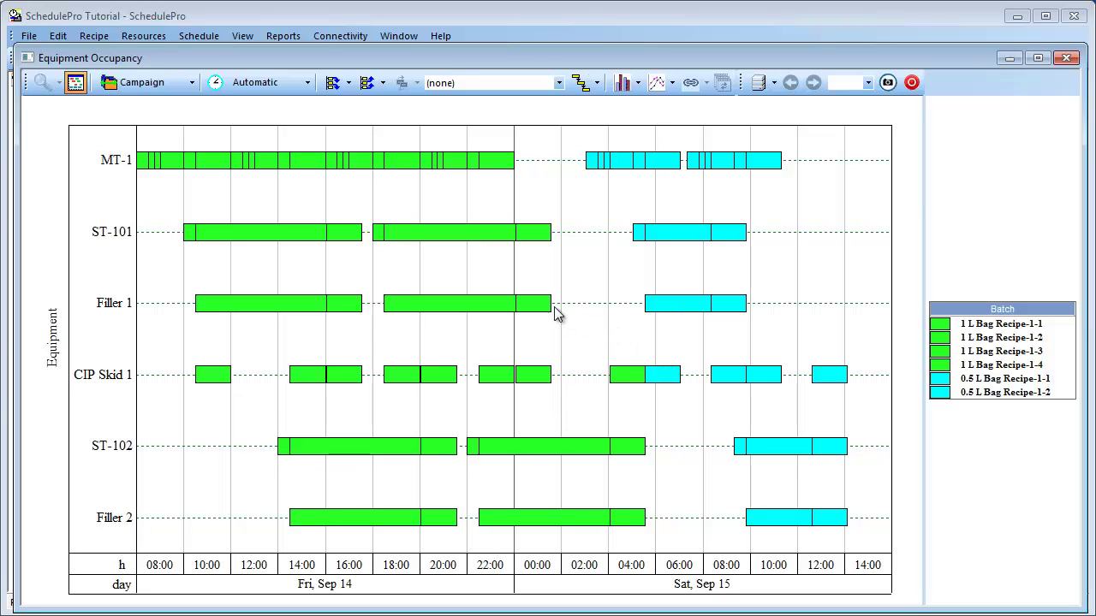
Drag the cyan 0.5 L campaign bar on the MT-1 row to an earlier start on Sep 15.
mouse_move(550, 309)
mouse_move(647, 313)
mouse_move(648, 379)
left_click(600, 167)
left_click_drag(600, 163, 527, 161)
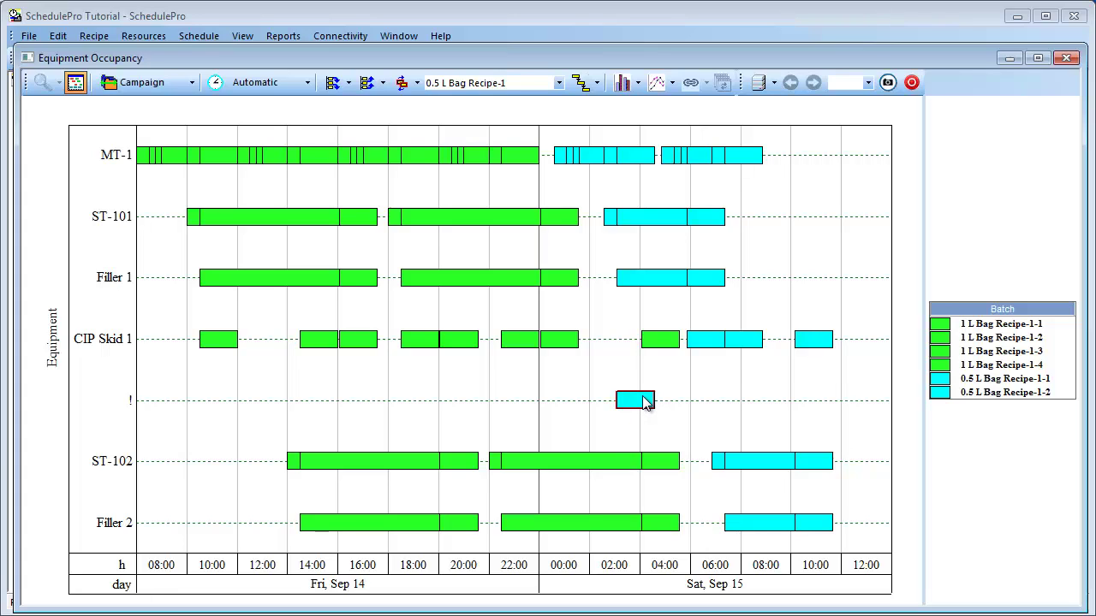
mouse_move(645, 403)
mouse_move(647, 339)
Look through the resource and inventory chart lists, then close the Equipment Occupancy chart.
left_click(636, 83)
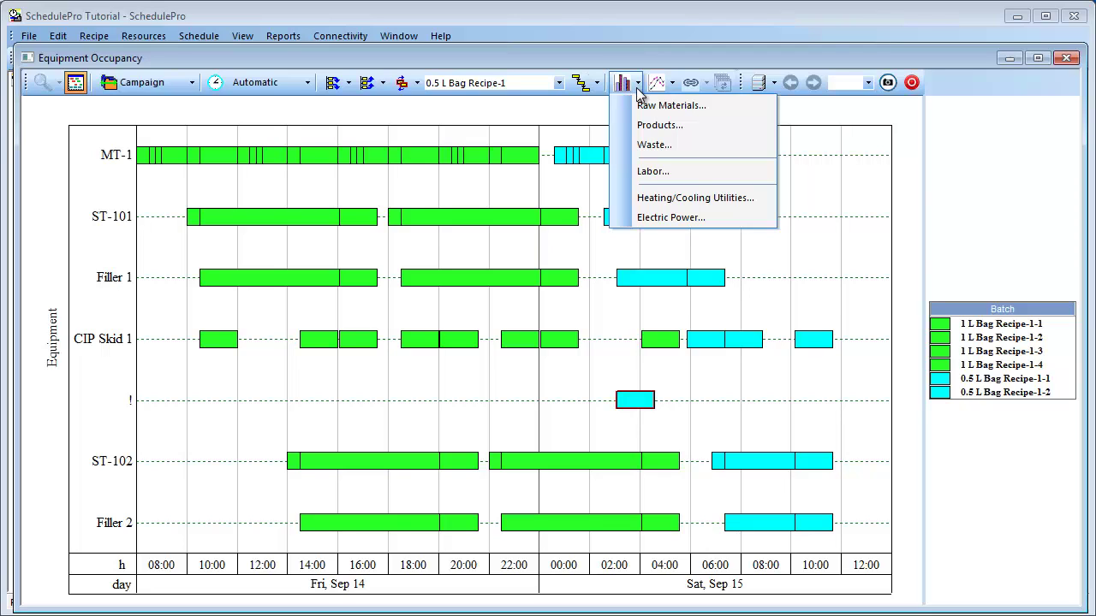
left_click(636, 86)
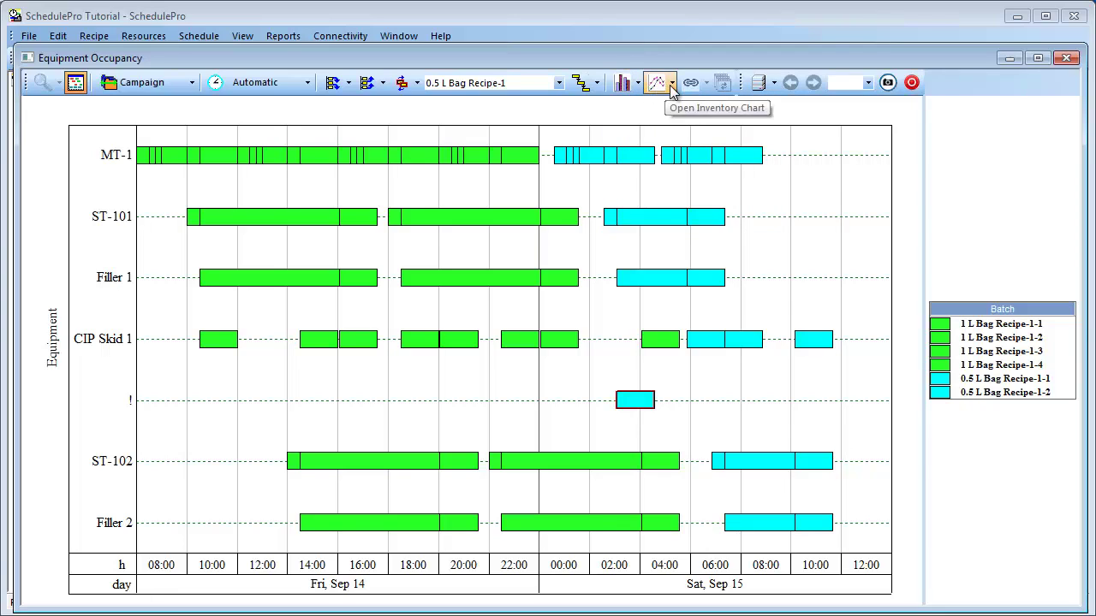
left_click(672, 83)
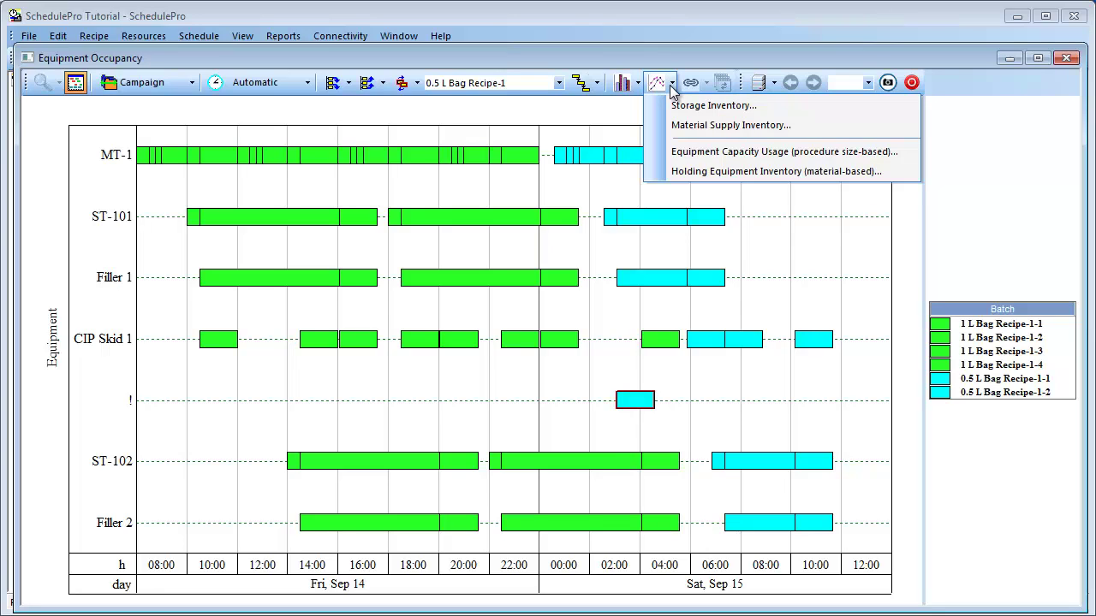
left_click(671, 86)
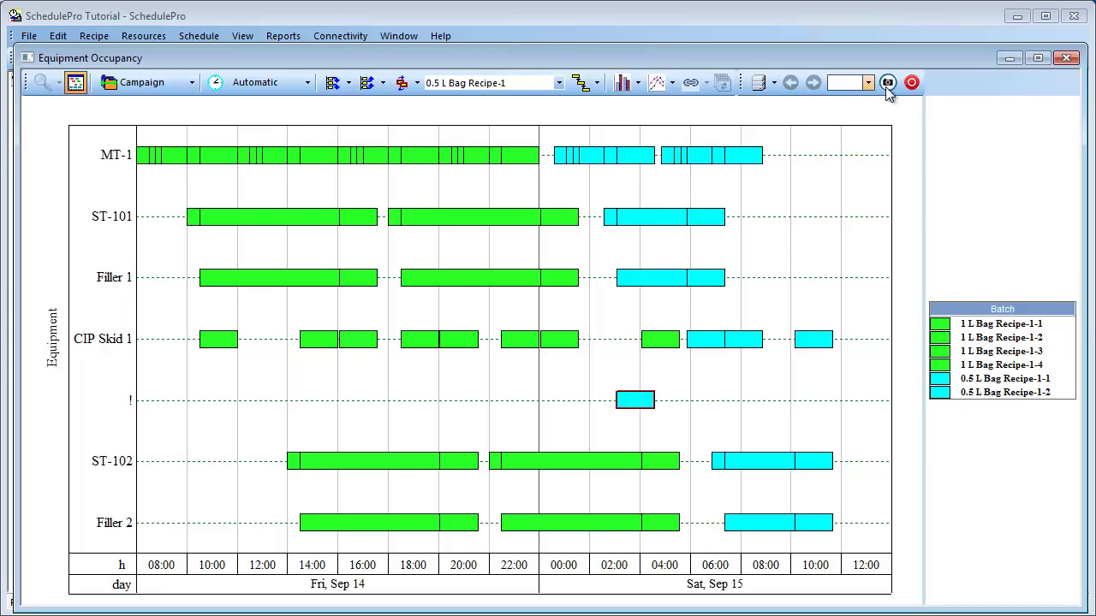
left_click(1066, 58)
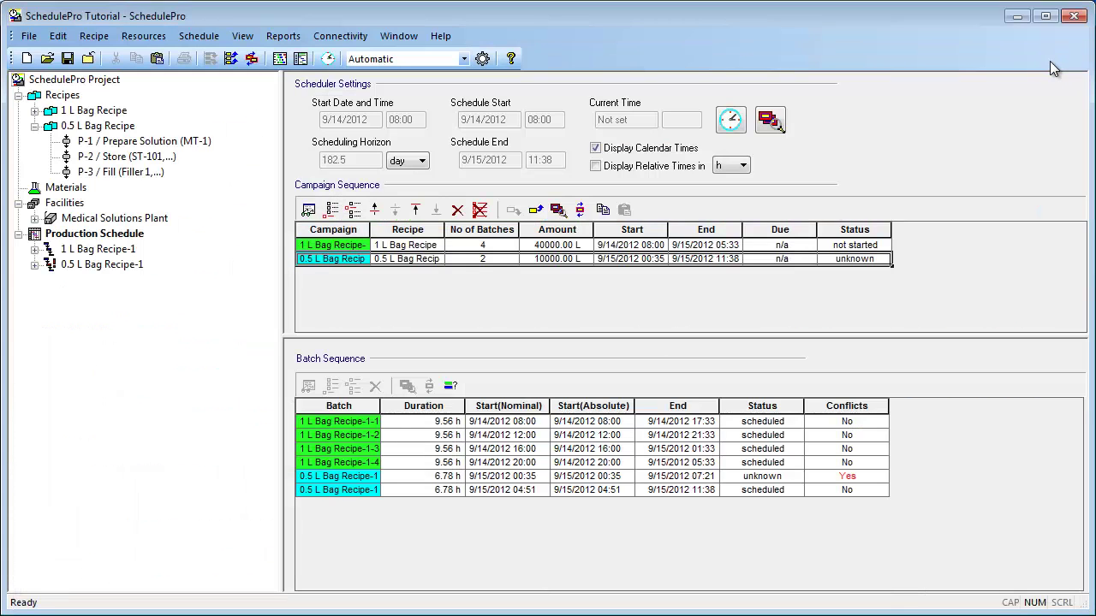
Generate the Schedule Report and save it as SchedulePro TutorialScheduleRpt.htm.
left_click(283, 40)
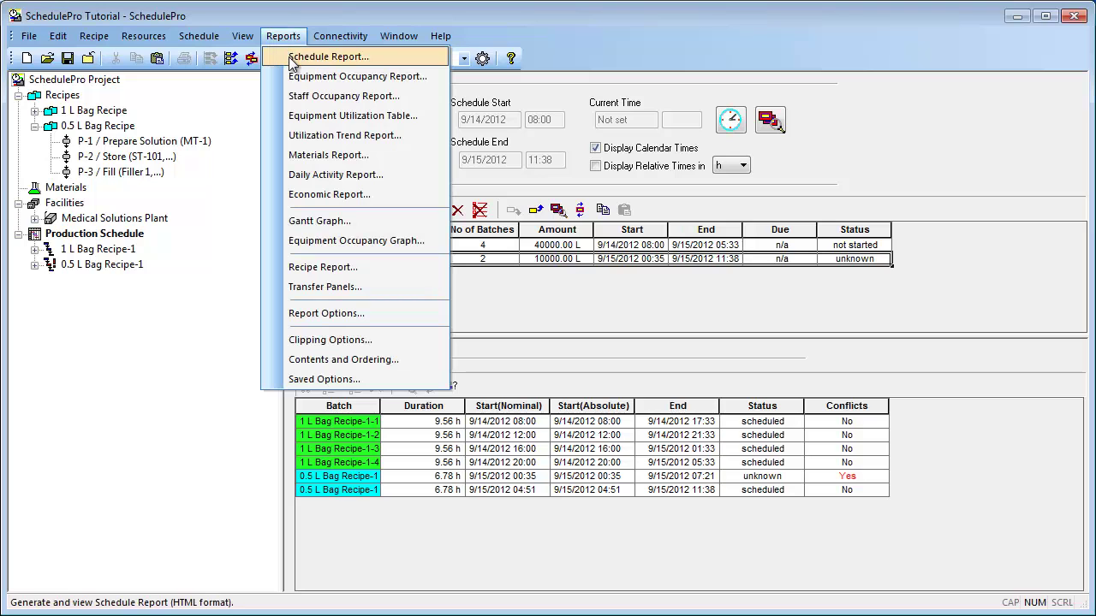
left_click(292, 65)
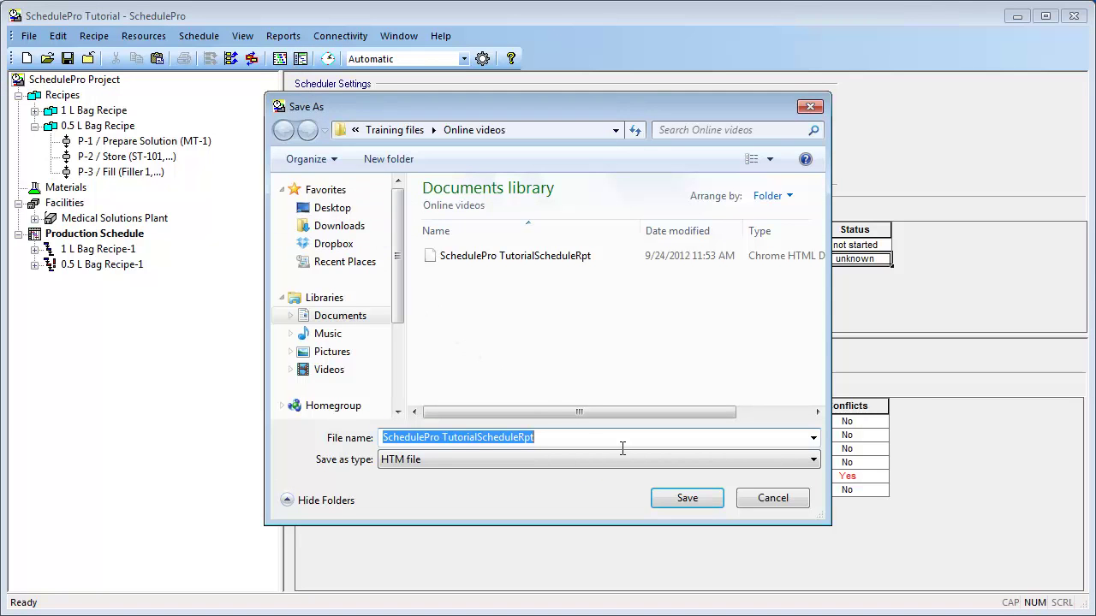
left_click(688, 498)
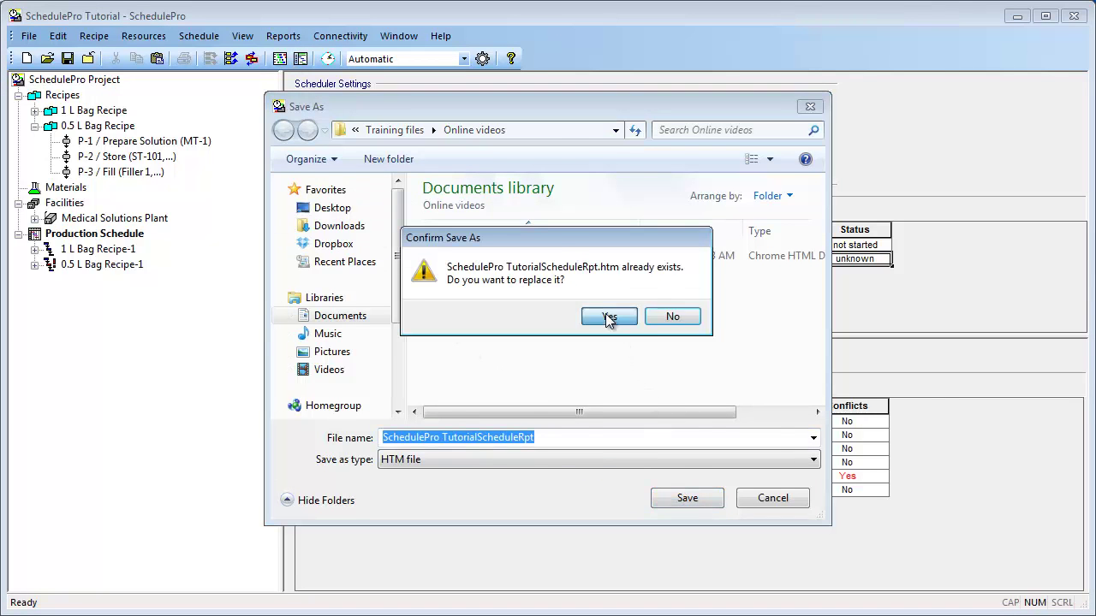
Confirm replacing the existing SchedulePro TutorialScheduleRpt.htm so the report opens in Chrome.
left_click(608, 316)
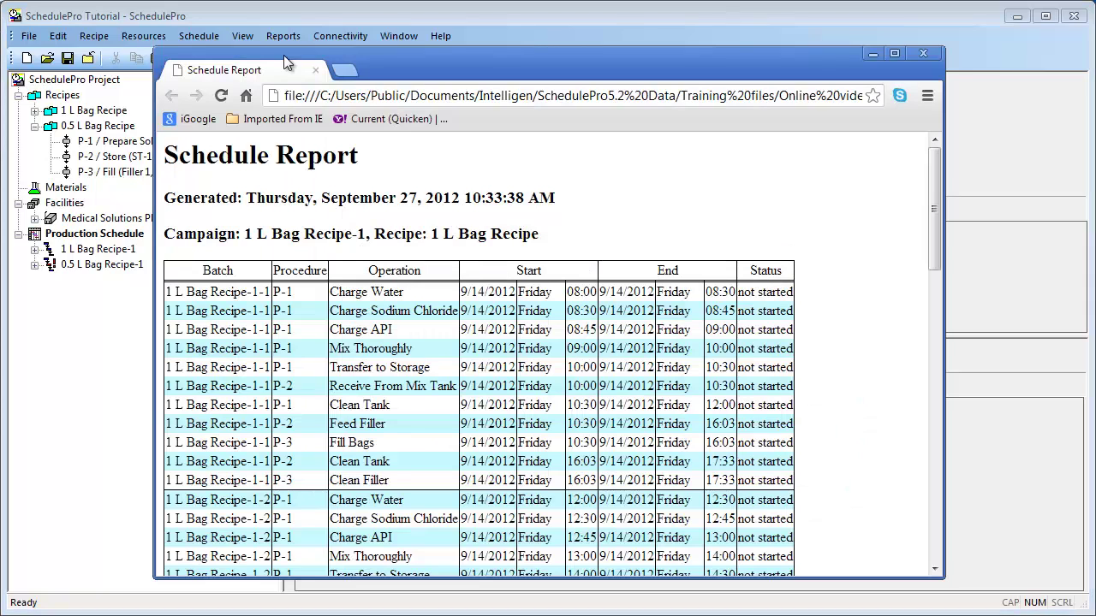